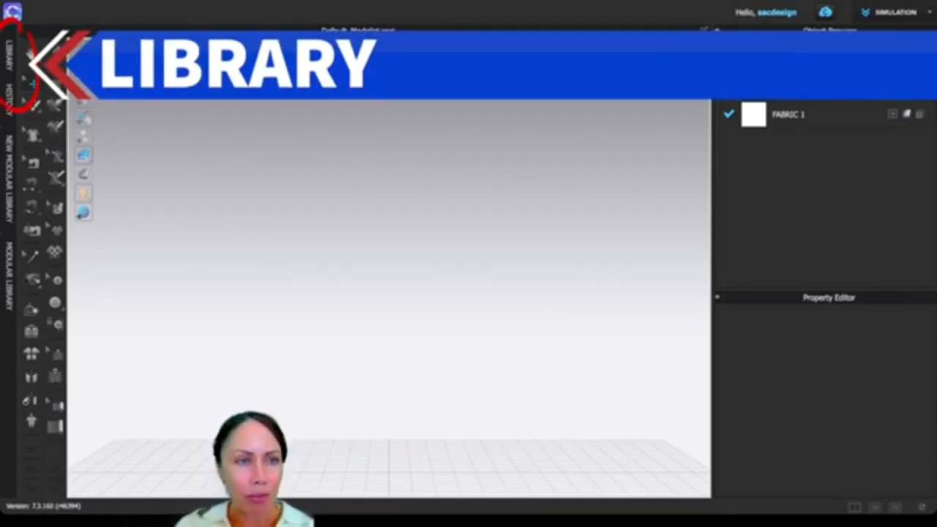
- Open the library's Avatar folder and show its contents as a name list
{"action": "left_click", "coordinate": [9, 56]}
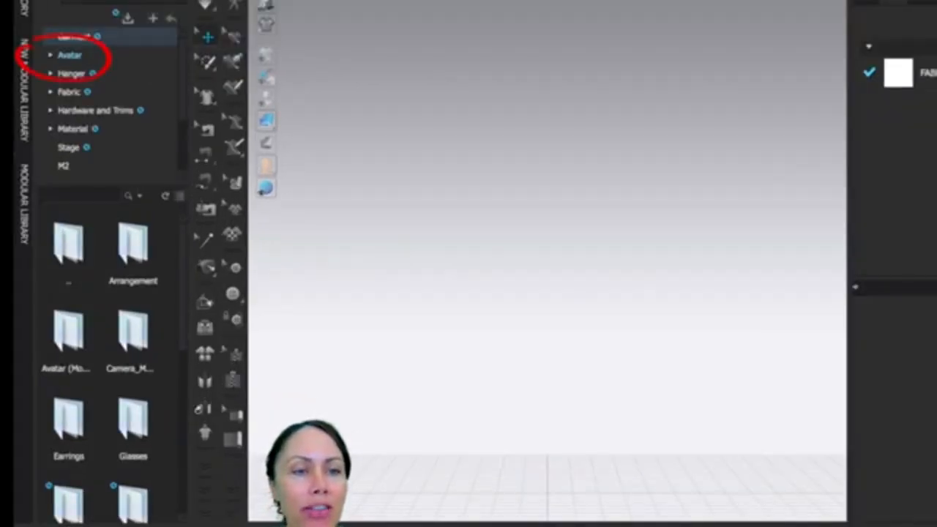
{"action": "double_click", "coordinate": [70, 56]}
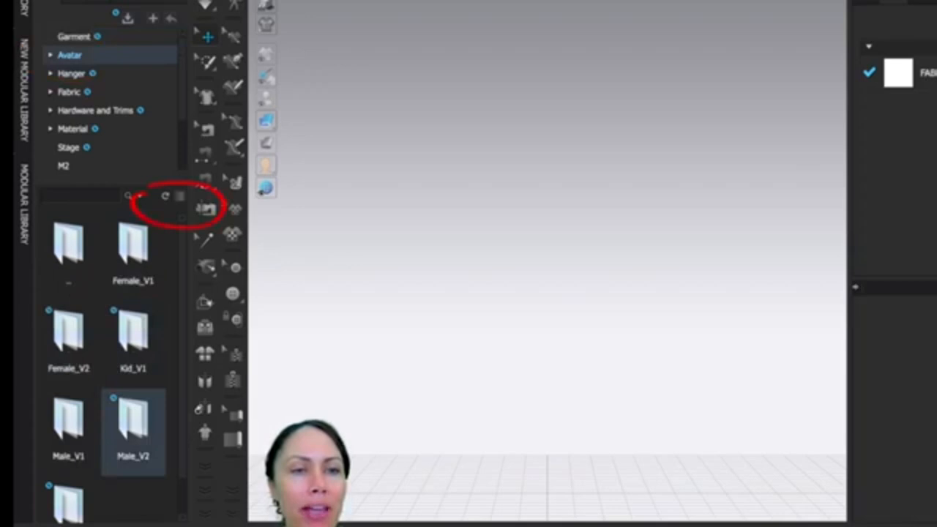
{"action": "left_click", "coordinate": [180, 196]}
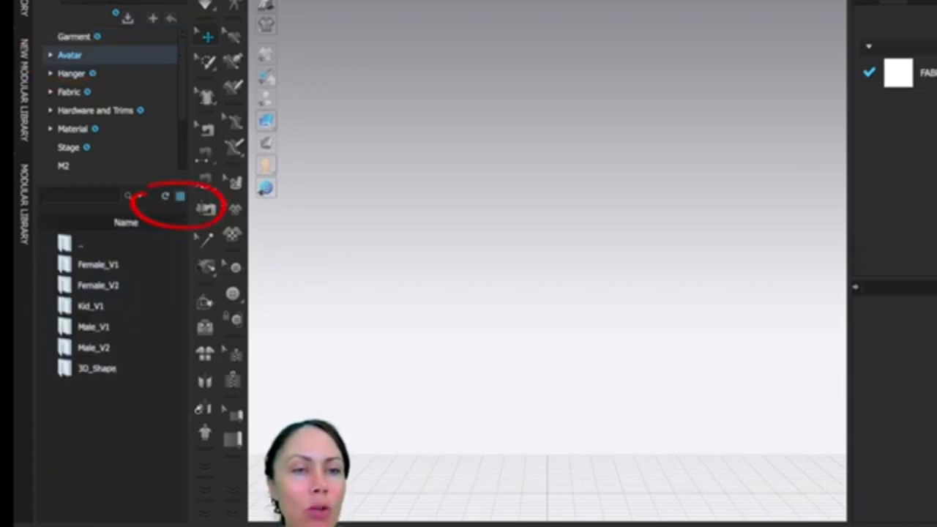
{"action": "left_click", "coordinate": [180, 196]}
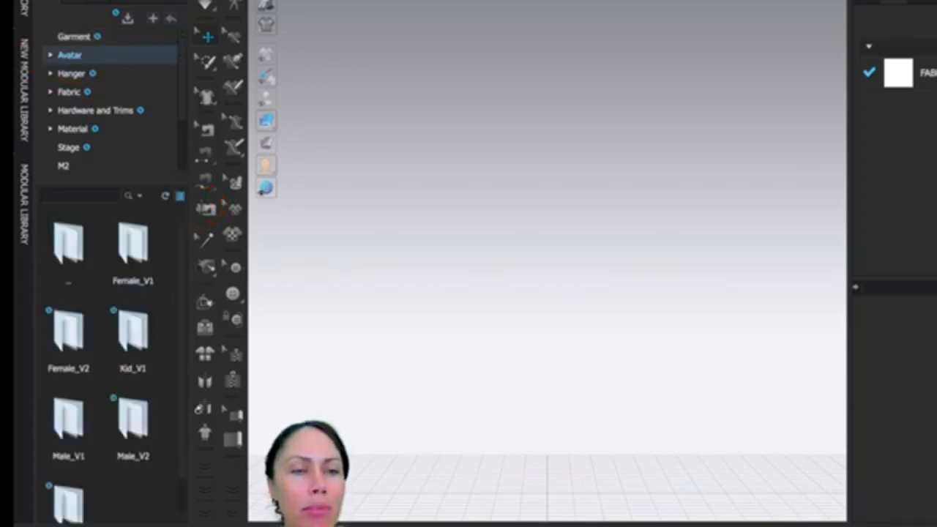
{"action": "left_click", "coordinate": [180, 196]}
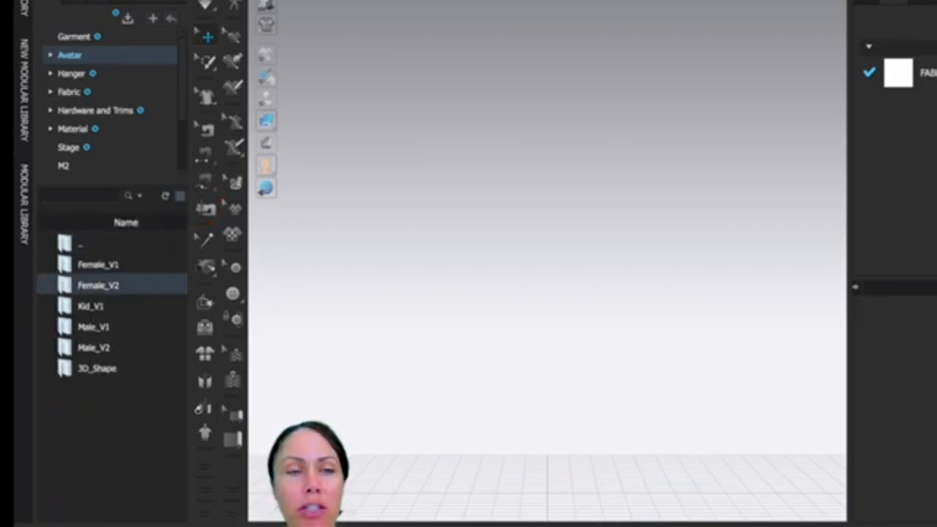
- Load the FV2_Yuna avatar from the Female_V2 folder and open its US_ASTM_Missy_Curvy size folder
{"action": "double_click", "coordinate": [98, 285]}
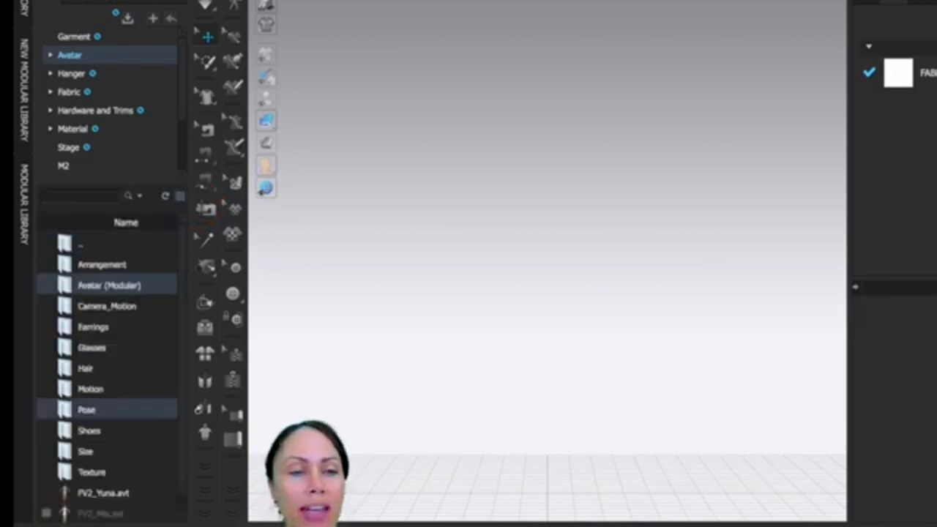
{"action": "scroll", "coordinate": [106, 401], "scroll_direction": "down", "scroll_amount": 1}
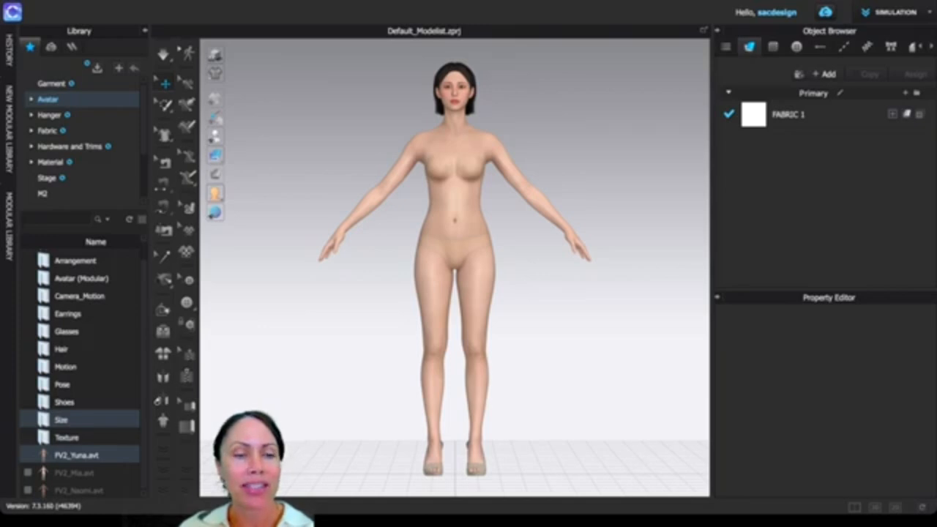
{"action": "double_click", "coordinate": [63, 420]}
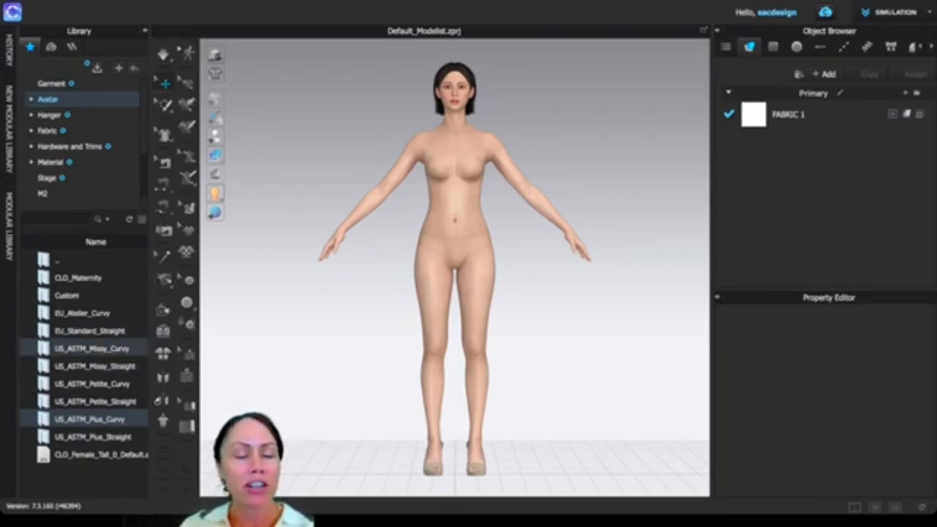
{"action": "double_click", "coordinate": [91, 349]}
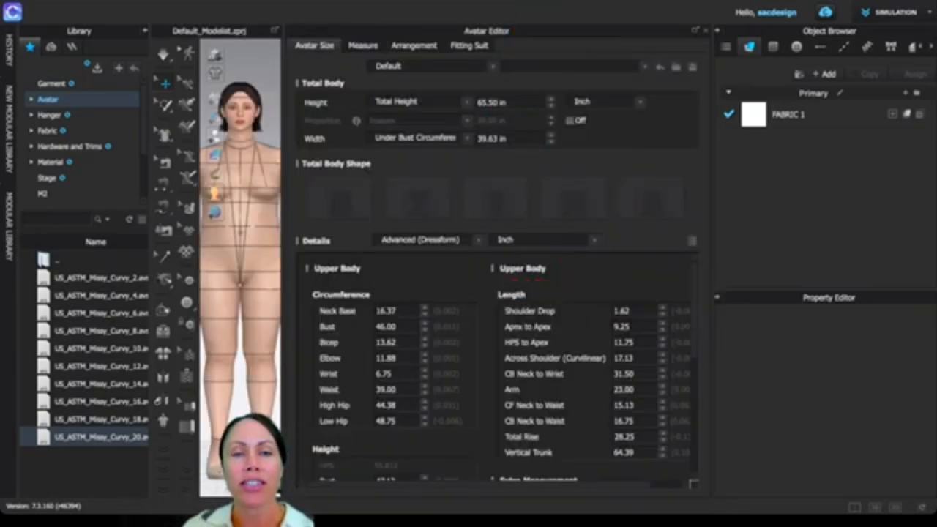
- Review the avatar's Advanced (Dressform) body measurements in the Avatar Editor, including upper body, lower body and neck base
{"action": "scroll", "coordinate": [505, 367], "scroll_direction": "down", "scroll_amount": 5}
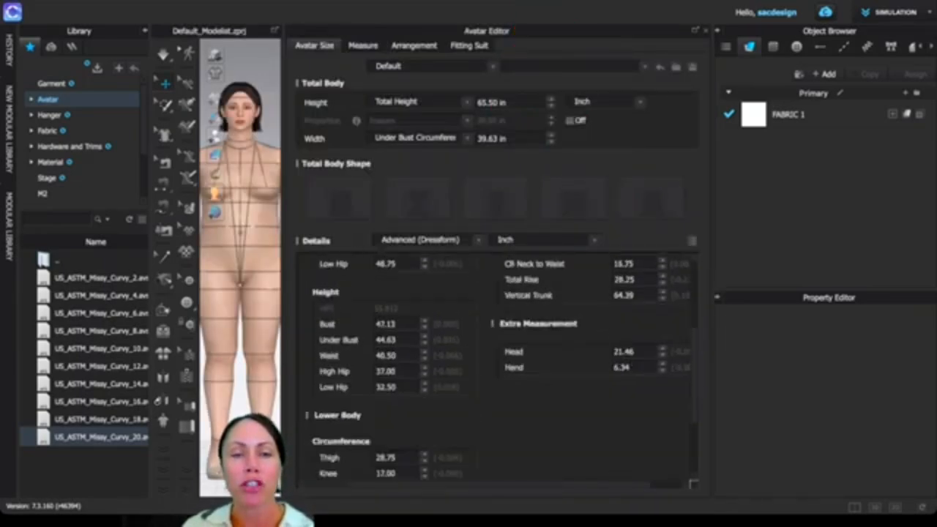
{"action": "scroll", "coordinate": [504, 367], "scroll_direction": "up", "scroll_amount": 5}
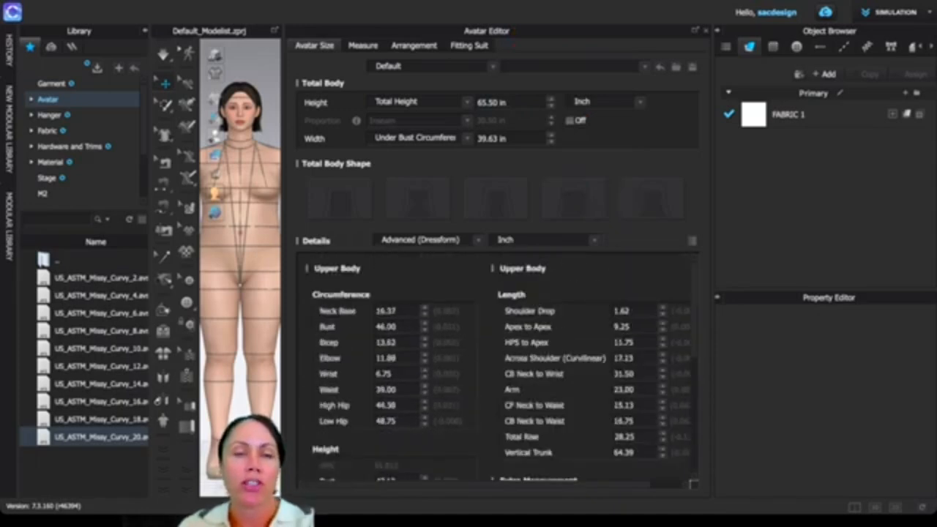
{"action": "left_click", "coordinate": [385, 311]}
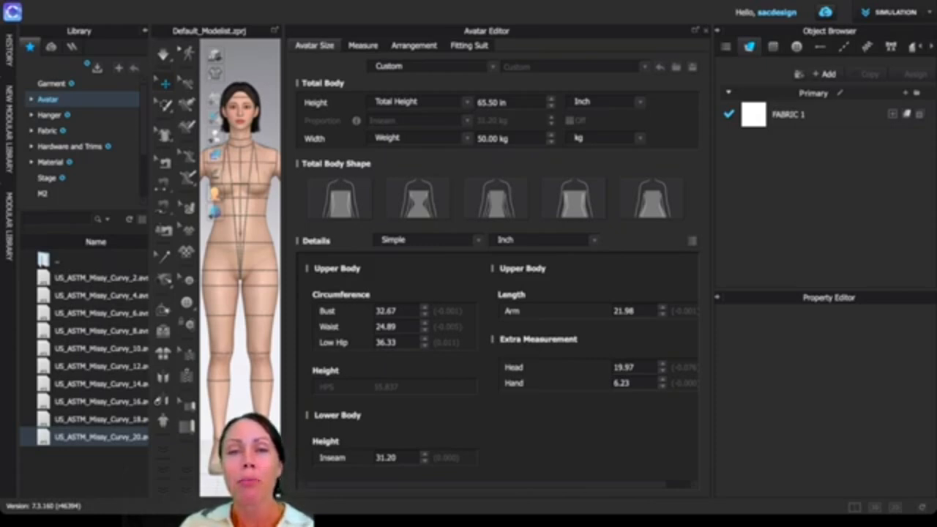
- Switch the avatar's weight unit to lb, set the weight to 160 lb and apply the fourth Total Body Shape
{"action": "left_click", "coordinate": [606, 151]}
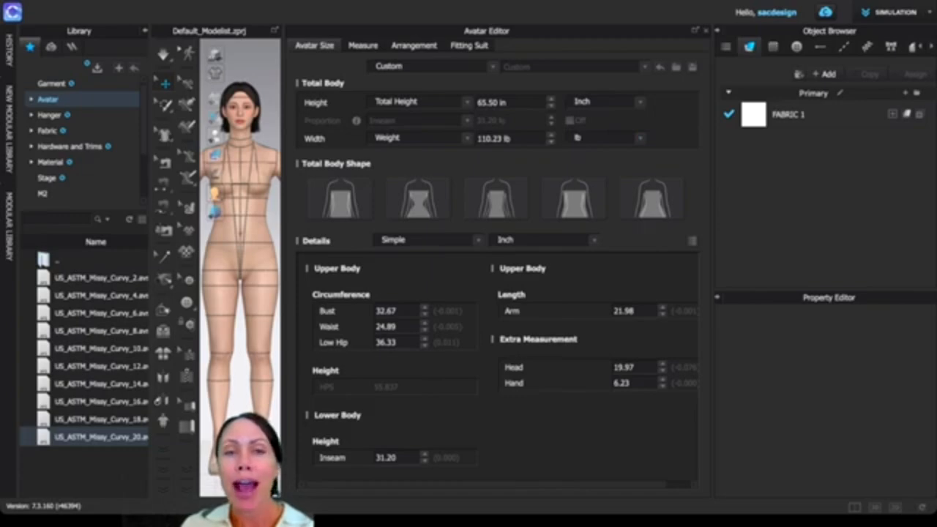
{"action": "left_click", "coordinate": [505, 139]}
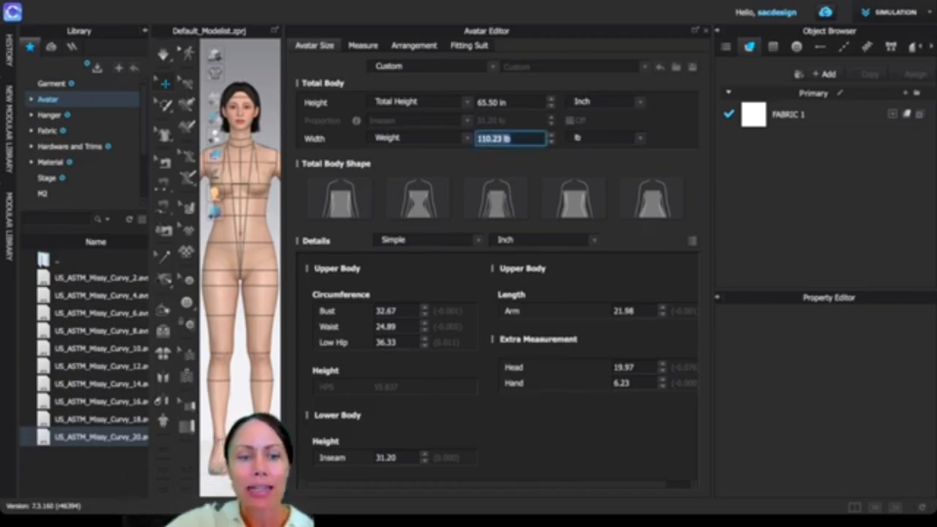
{"action": "key", "text": "BackSpace"}
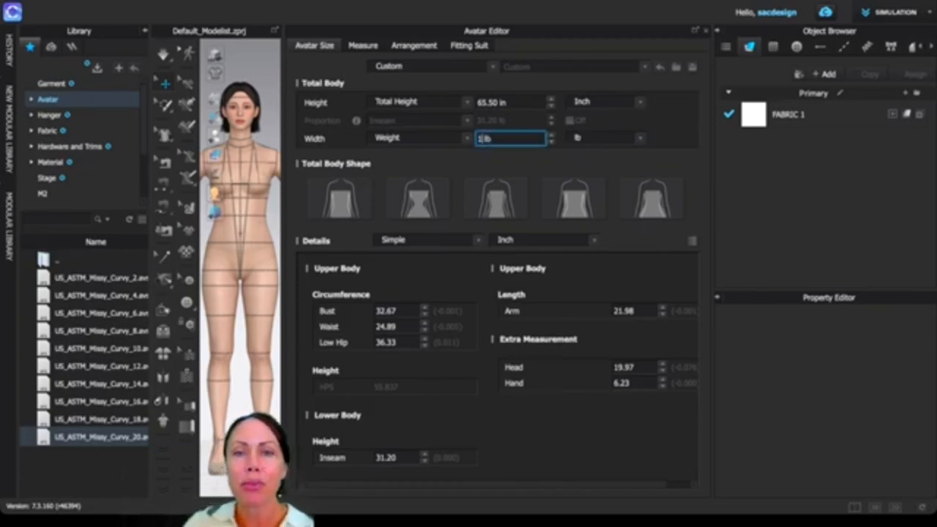
{"action": "type", "text": "160"}
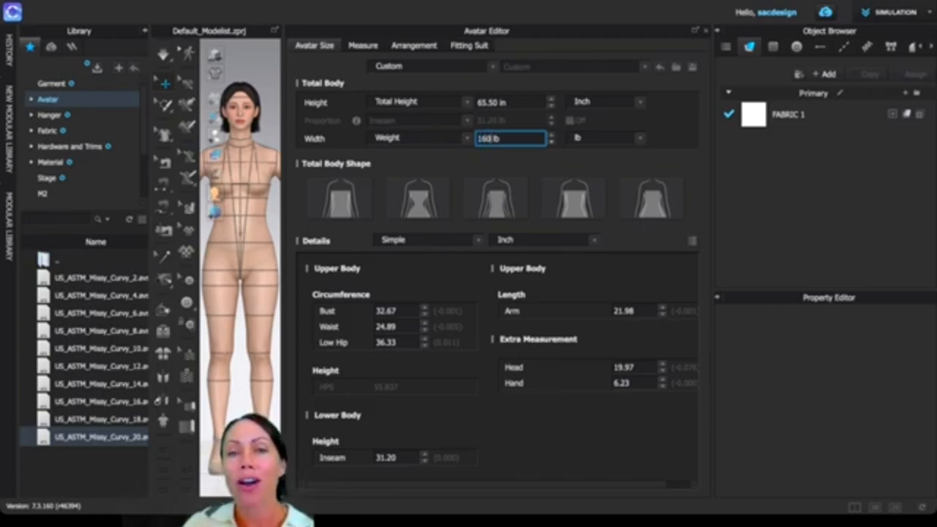
{"action": "key", "text": "Return"}
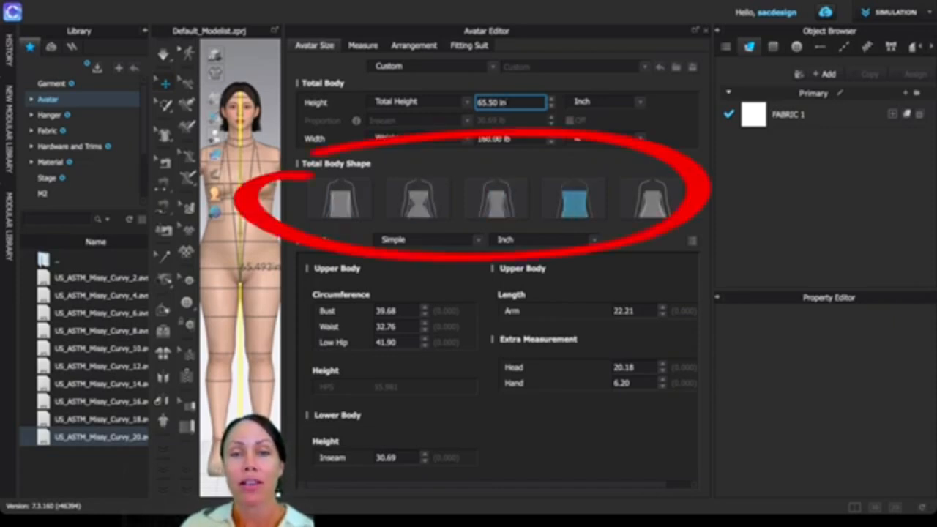
{"action": "left_click", "coordinate": [574, 199]}
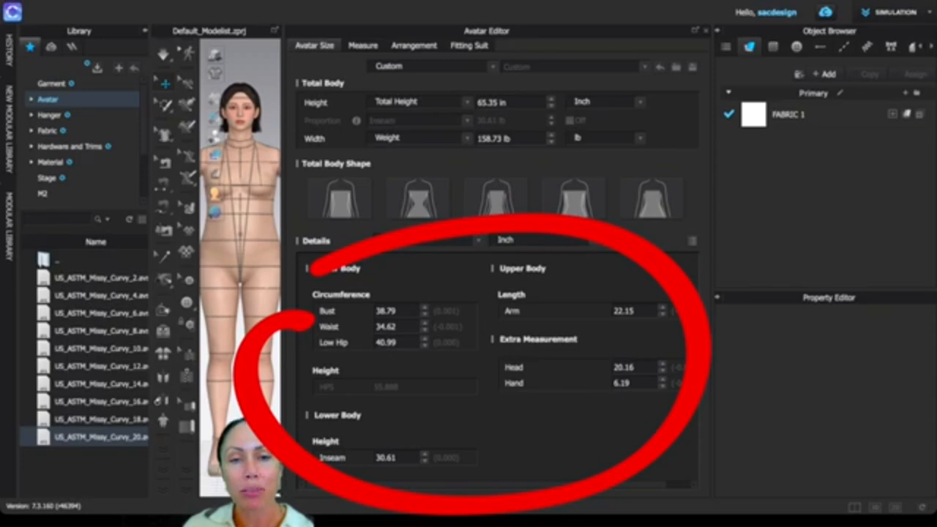
- Examine the avatar's bust, waist and hip circumferences along the body's measurement lines, and close the Avatar Editor
{"action": "left_click", "coordinate": [385, 311]}
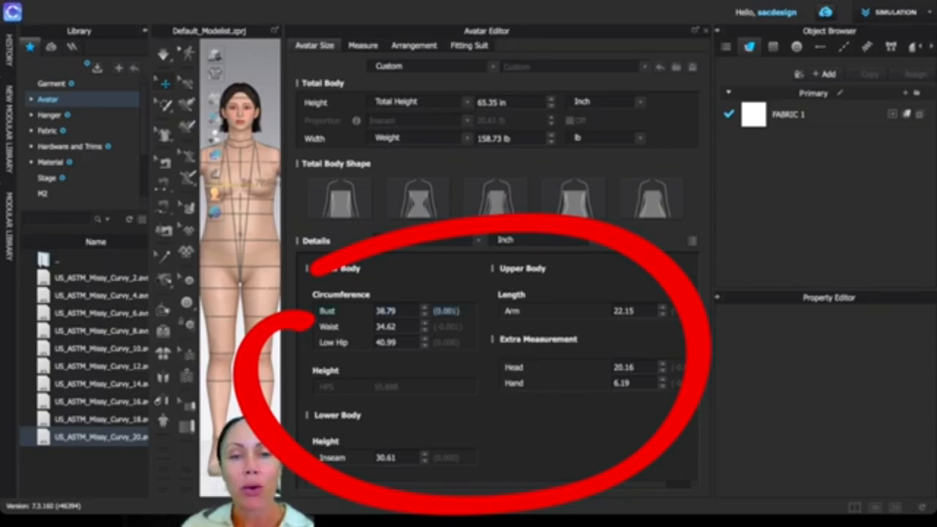
{"action": "left_click", "coordinate": [386, 342]}
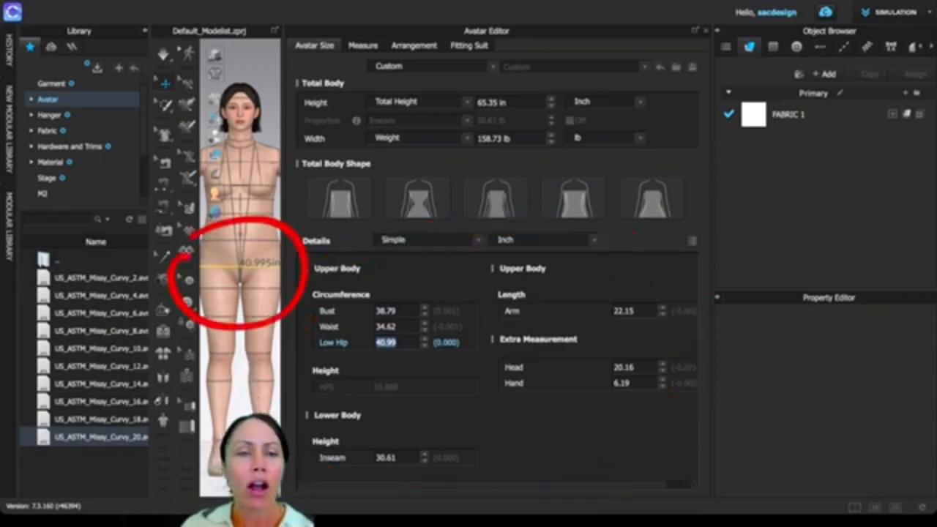
{"action": "mouse_move", "coordinate": [220, 293]}
{"action": "right_mouse_down"}
{"action": "mouse_move", "coordinate": [279, 292]}
{"action": "mouse_move", "coordinate": [226, 293]}
{"action": "right_mouse_up"}
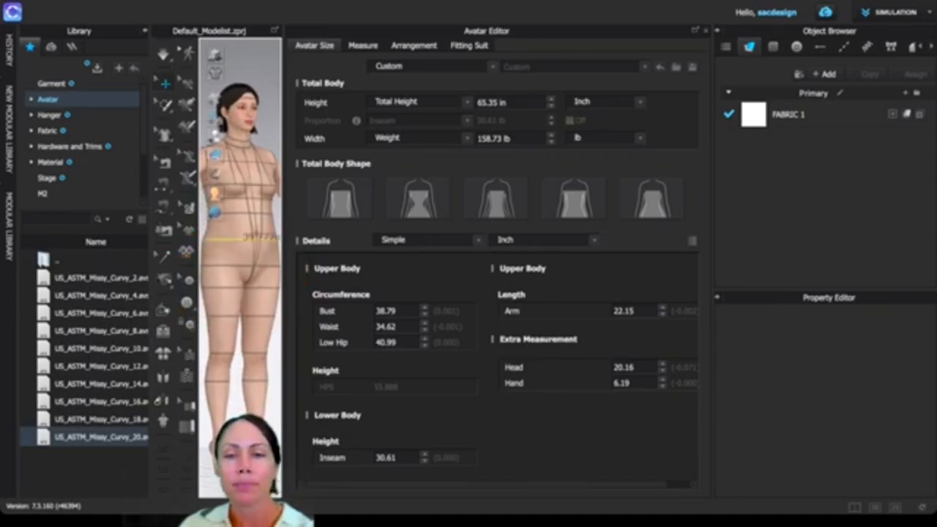
{"action": "left_click", "coordinate": [240, 212]}
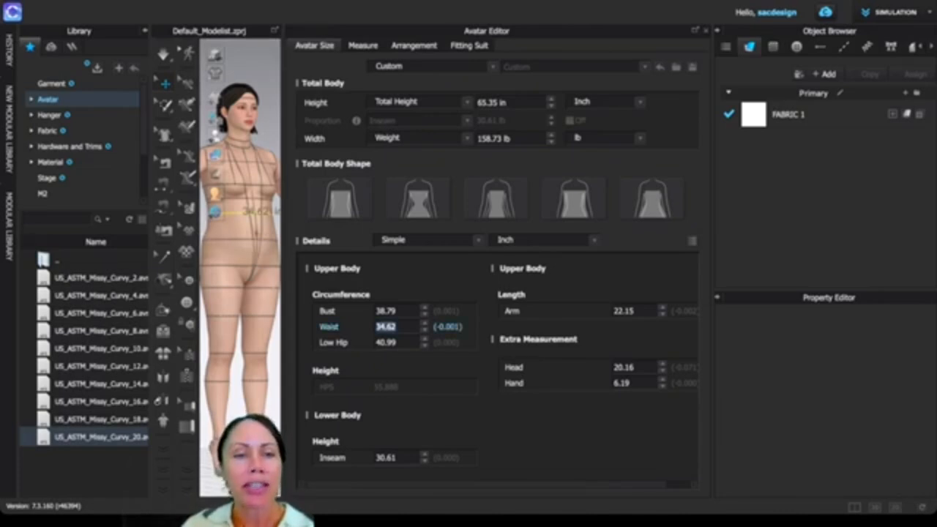
{"action": "left_click", "coordinate": [240, 238]}
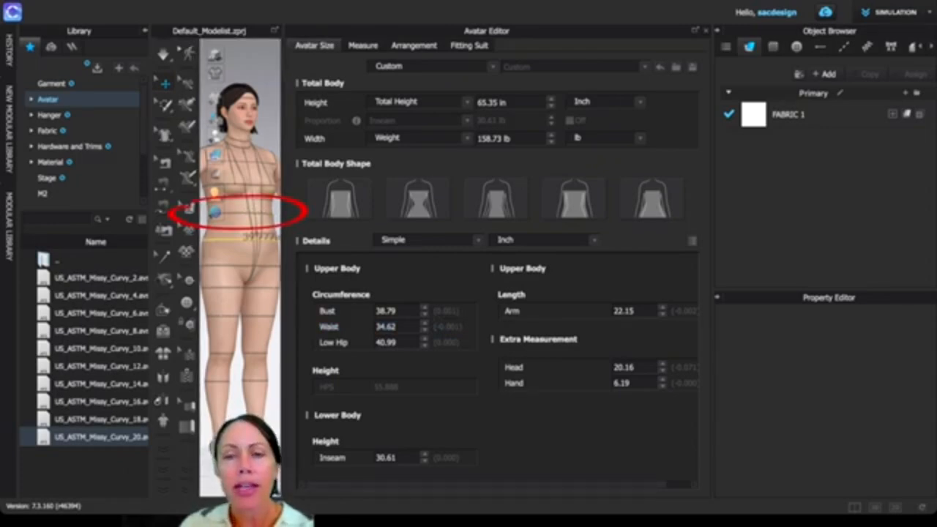
{"action": "scroll", "coordinate": [497, 376], "scroll_direction": "right", "scroll_amount": 2}
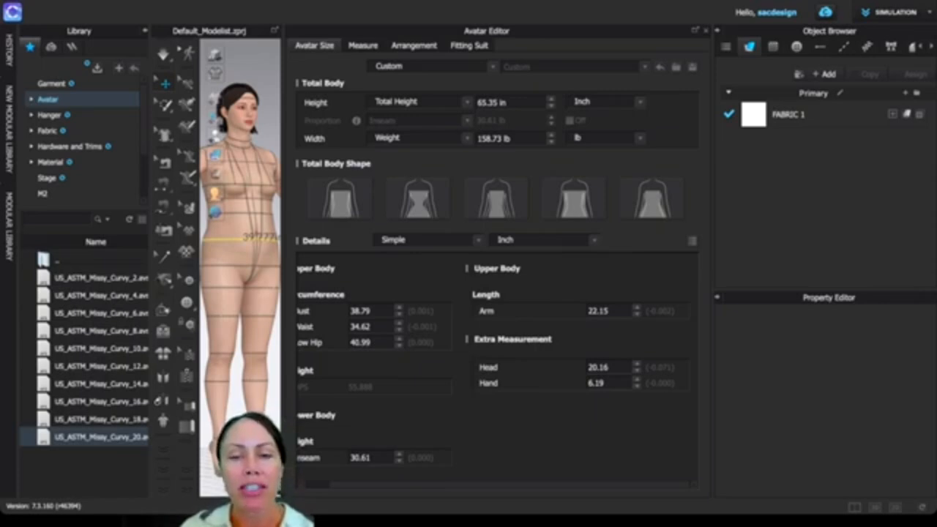
{"action": "scroll", "coordinate": [497, 373], "scroll_direction": "left", "scroll_amount": 2}
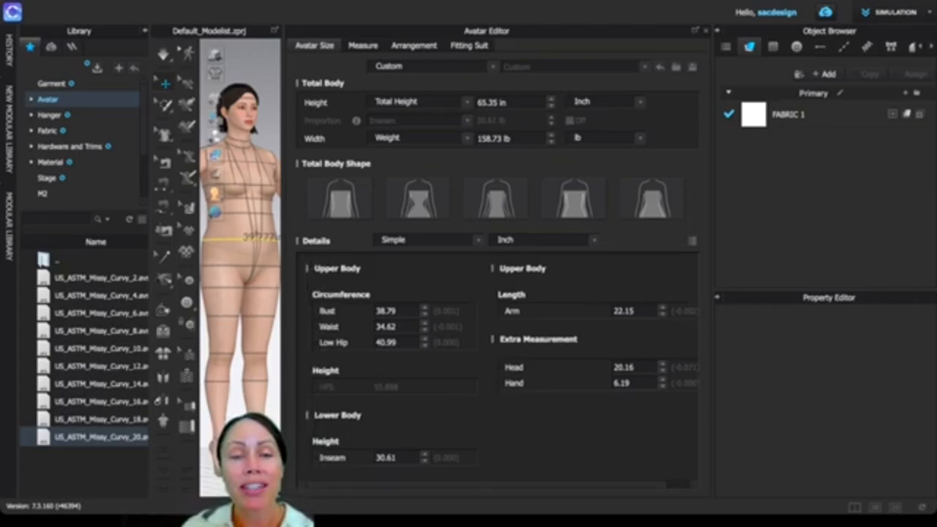
{"action": "left_click", "coordinate": [386, 311]}
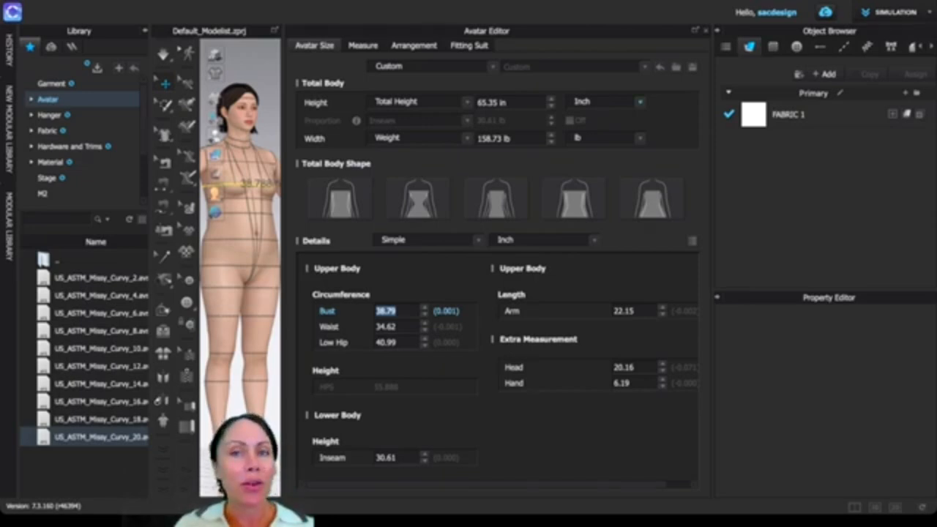
{"action": "key", "text": "Return"}
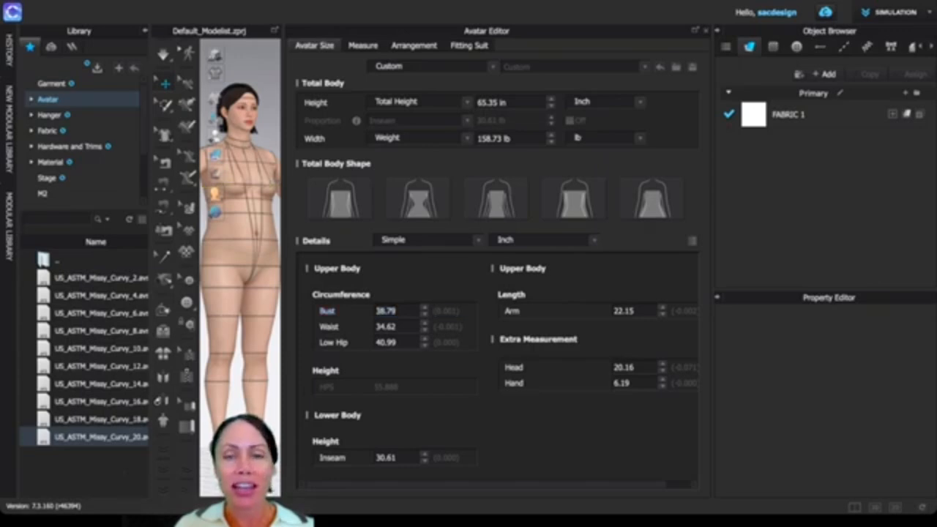
{"action": "key", "text": "Escape"}
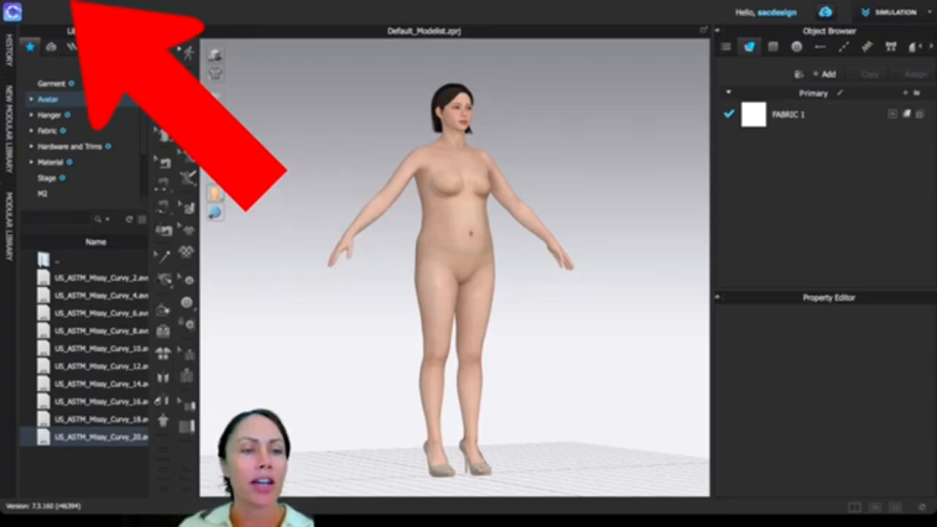
- Go back up to the library's avatar folders and reopen Female_V2
{"action": "double_click", "coordinate": [45, 261]}
{"action": "left_click", "coordinate": [71, 295]}
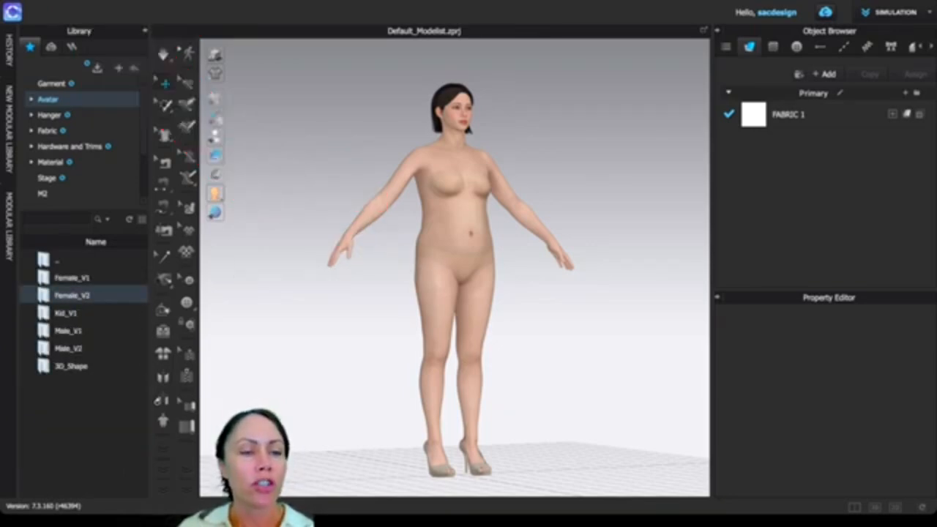
{"action": "double_click", "coordinate": [72, 294]}
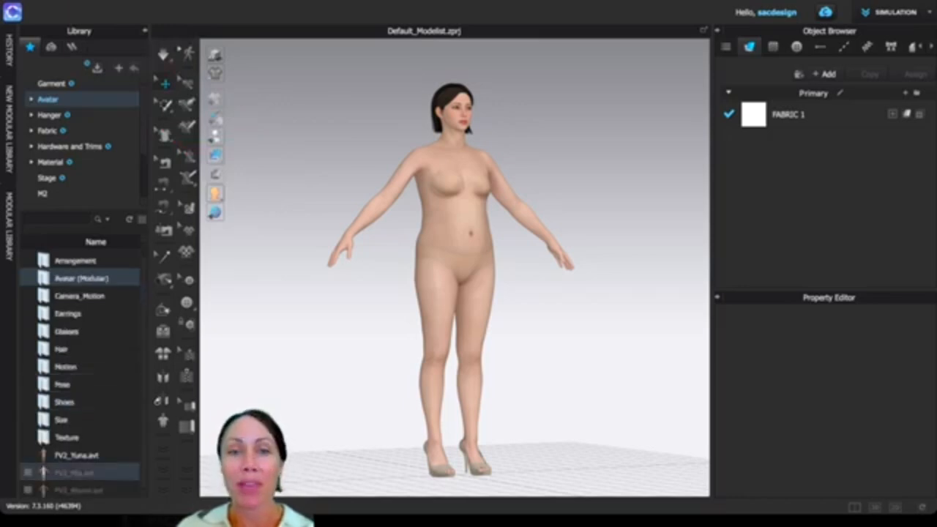
{"action": "scroll", "coordinate": [81, 421], "scroll_direction": "up", "scroll_amount": 1}
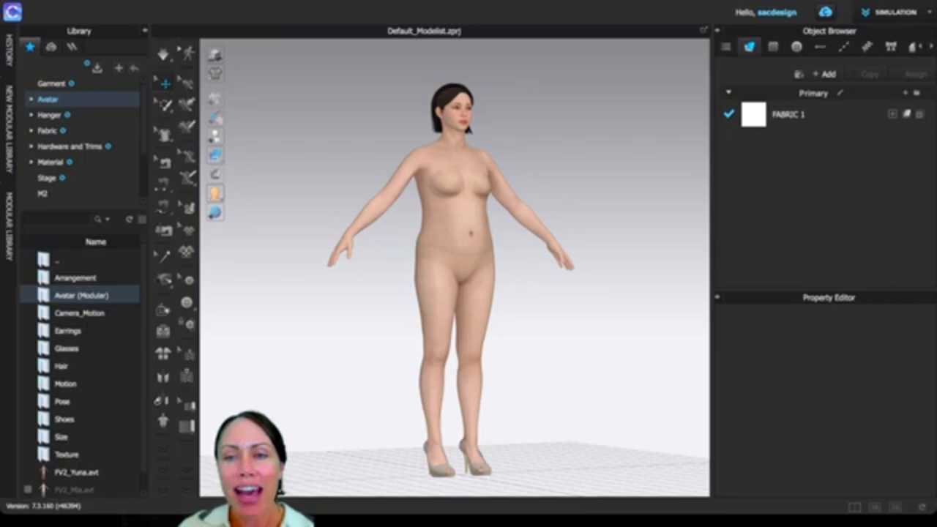
- Select the avatar and review its name, size, body styling and eye control properties
{"action": "left_click", "coordinate": [455, 219]}
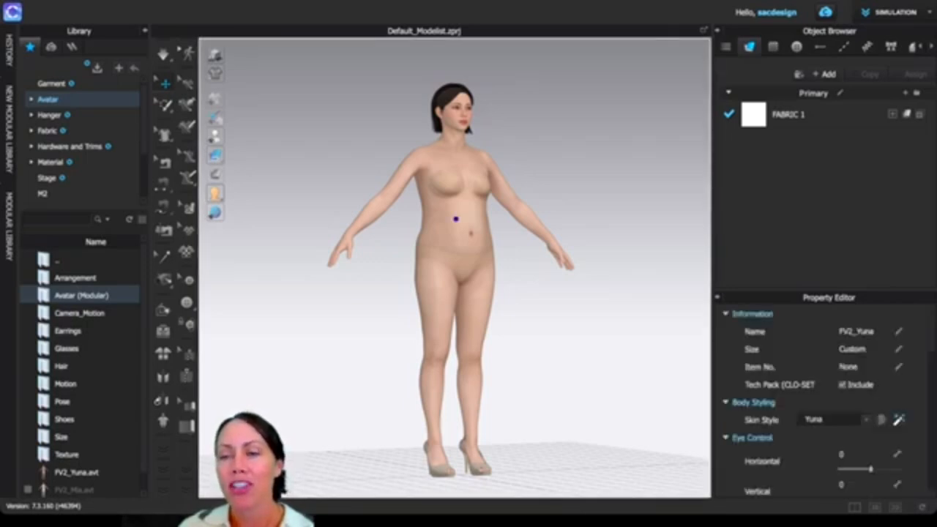
{"action": "left_click", "coordinate": [898, 332]}
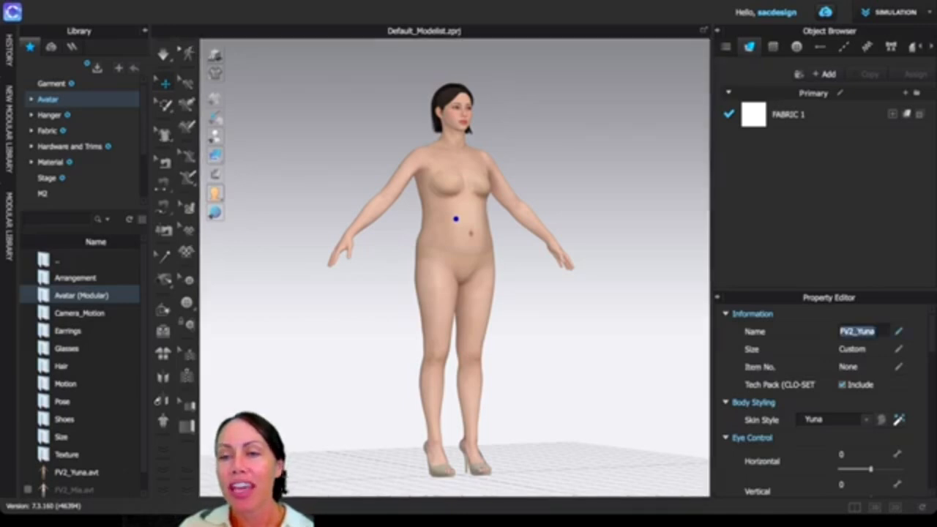
{"action": "key", "text": "Tab"}
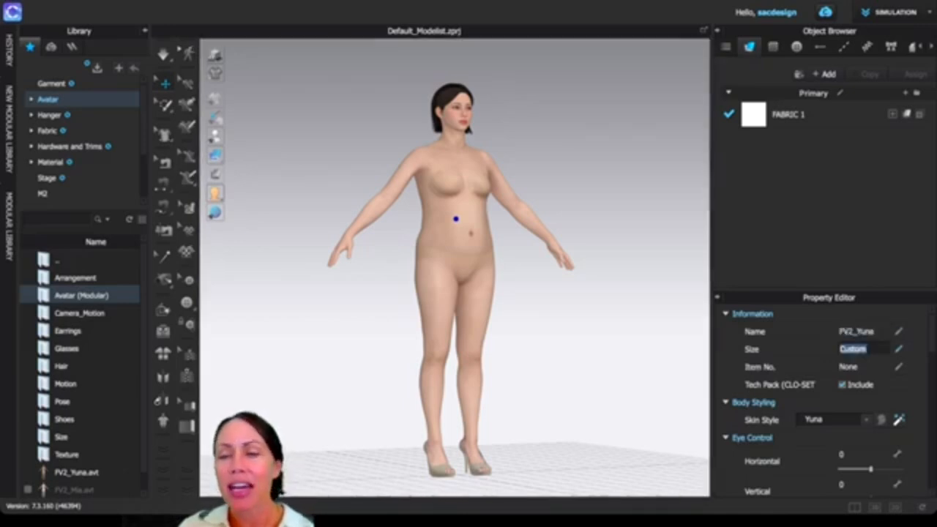
{"action": "scroll", "coordinate": [825, 402], "scroll_direction": "down", "scroll_amount": 1}
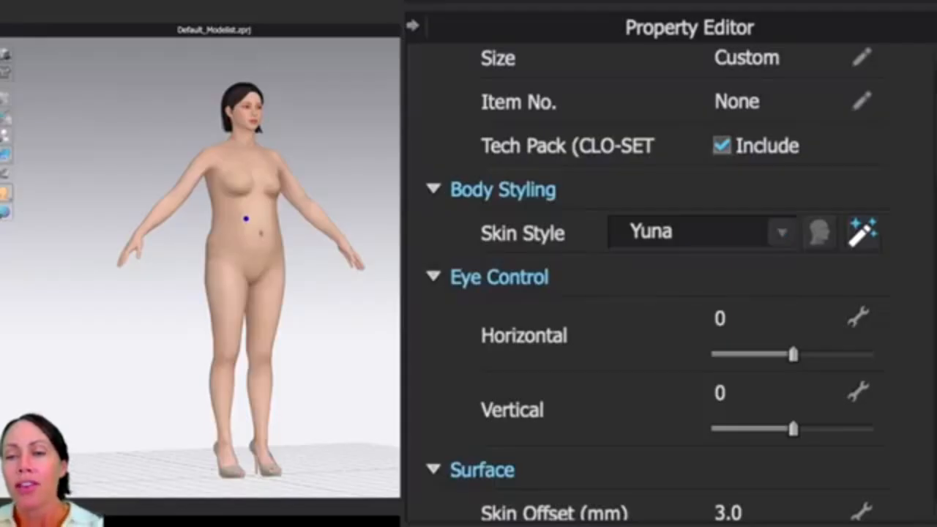
- Review the avatar's surface, friction, soft body simulation and material properties, including its texture and normal map
{"action": "scroll", "coordinate": [658, 292], "scroll_direction": "down", "scroll_amount": 2}
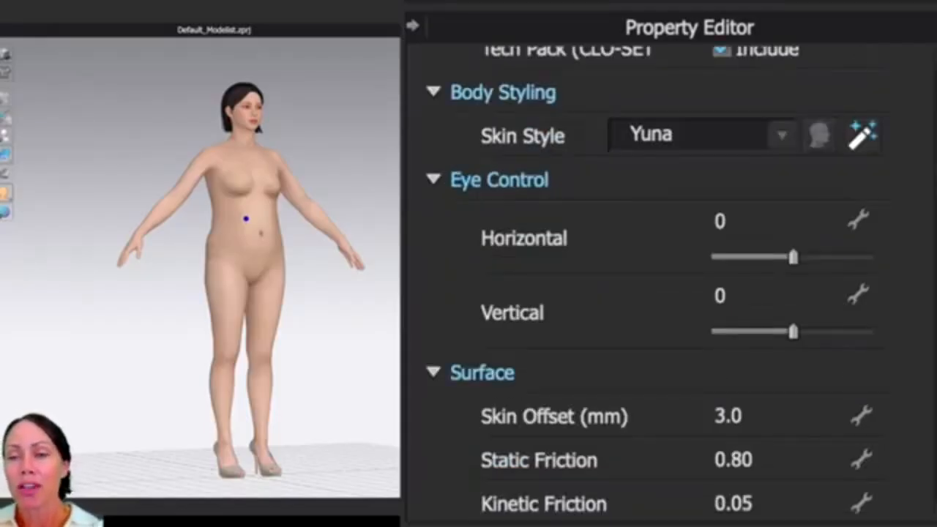
{"action": "scroll", "coordinate": [658, 292], "scroll_direction": "down", "scroll_amount": 4}
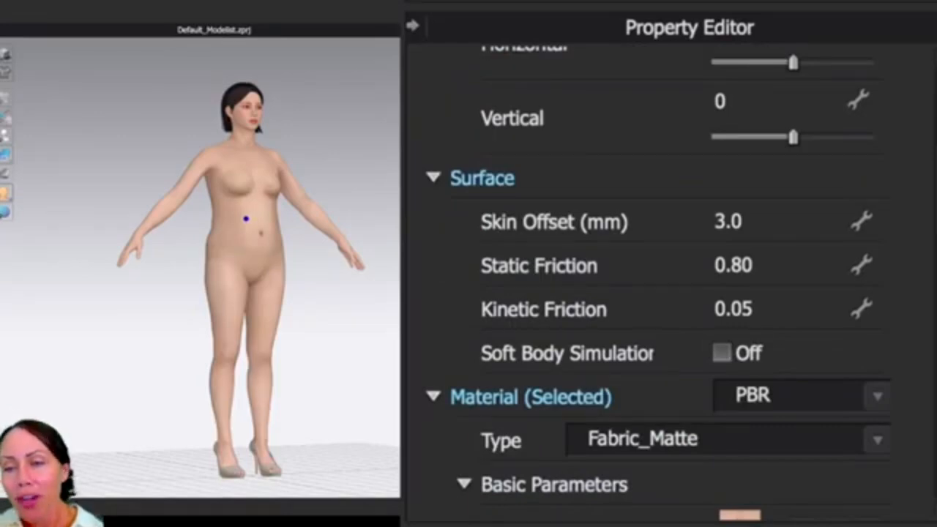
{"action": "scroll", "coordinate": [659, 293], "scroll_direction": "down", "scroll_amount": 2}
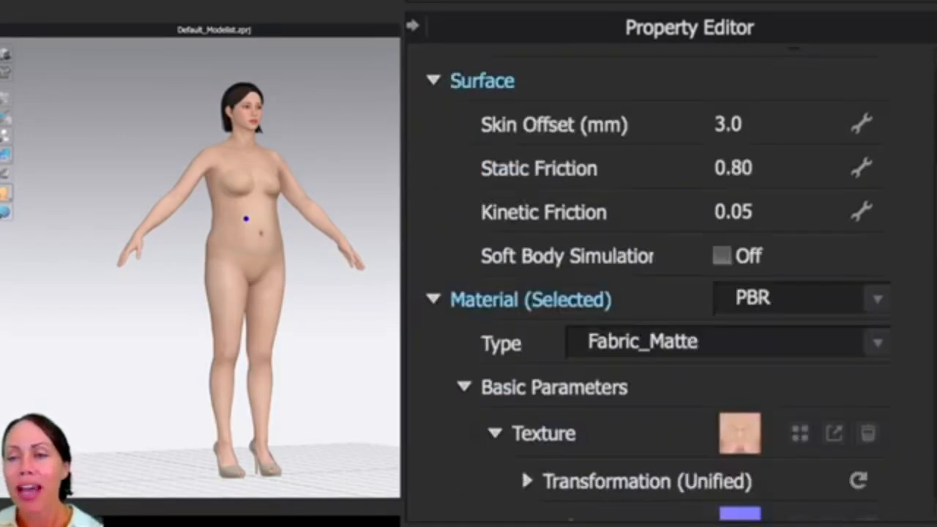
{"action": "scroll", "coordinate": [521, 273], "scroll_direction": "down", "scroll_amount": 4}
{"action": "scroll", "coordinate": [521, 272], "scroll_direction": "up", "scroll_amount": 2}
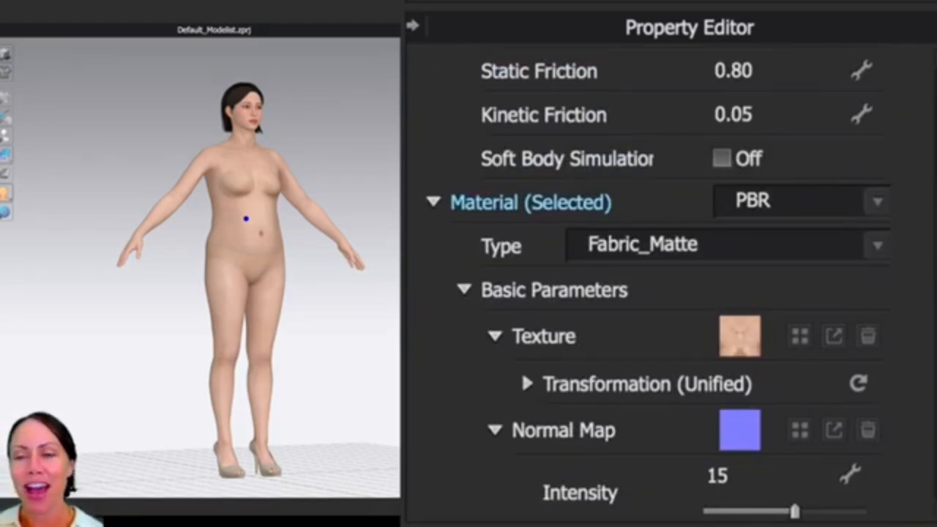
{"action": "scroll", "coordinate": [521, 370], "scroll_direction": "down", "scroll_amount": 9}
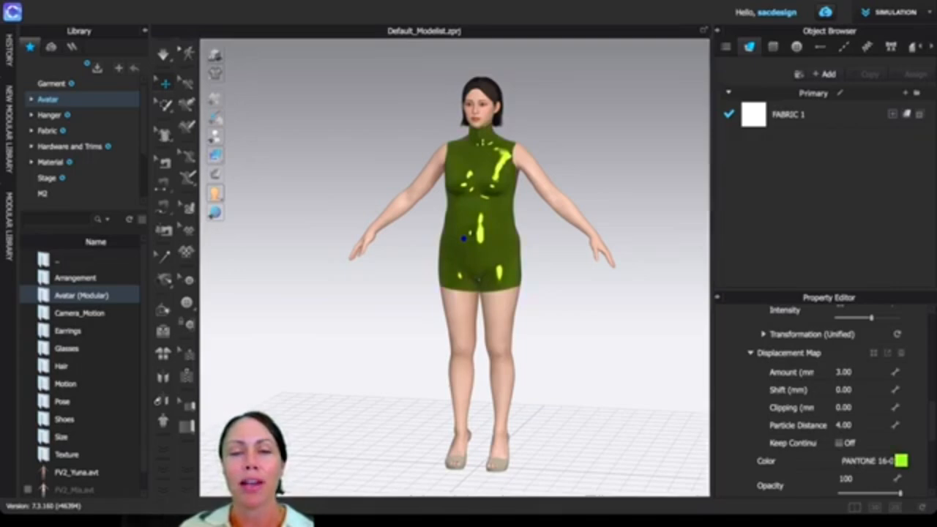
- Inspect the glossy green bodysuit on the avatar from the side and back, and toggle the quality render of the 3D window
{"action": "right_click_drag", "start_coordinate": [463, 238], "coordinate": [530, 248]}
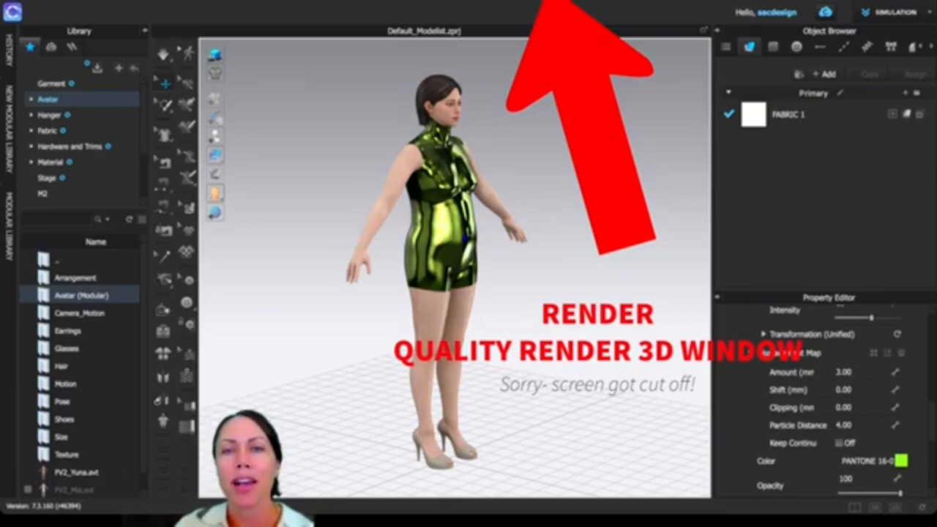
{"action": "right_click_drag", "start_coordinate": [505, 240], "coordinate": [373, 246]}
{"action": "right_click_drag", "start_coordinate": [463, 237], "coordinate": [374, 242]}
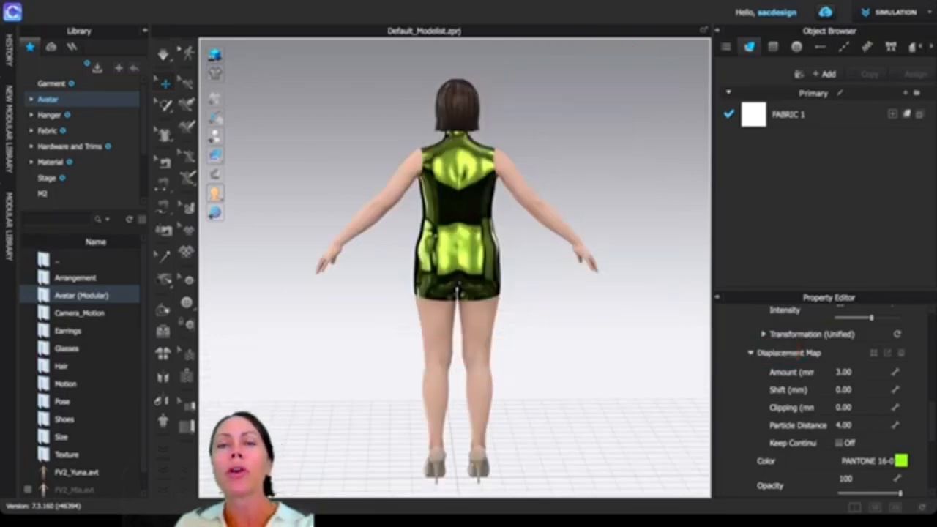
{"action": "left_click", "coordinate": [215, 55]}
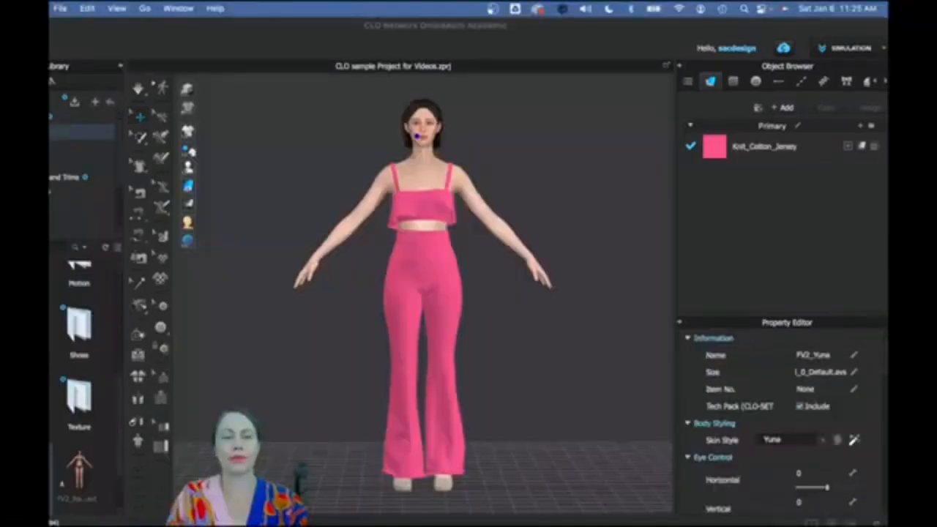
- Select the avatar, review the prompt and image modes of Auto Convert to Face (Beta), and close it without converting
{"action": "left_click", "coordinate": [265, 357]}
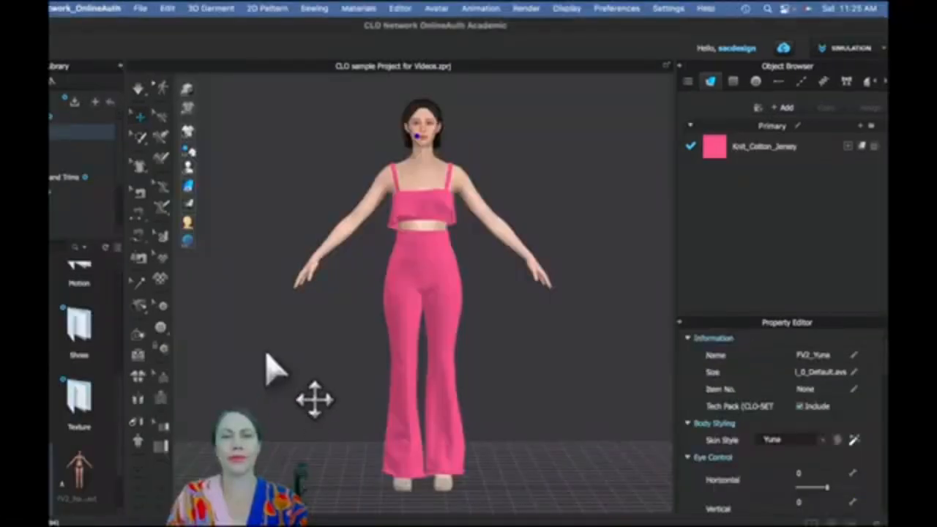
{"action": "left_click", "coordinate": [265, 352]}
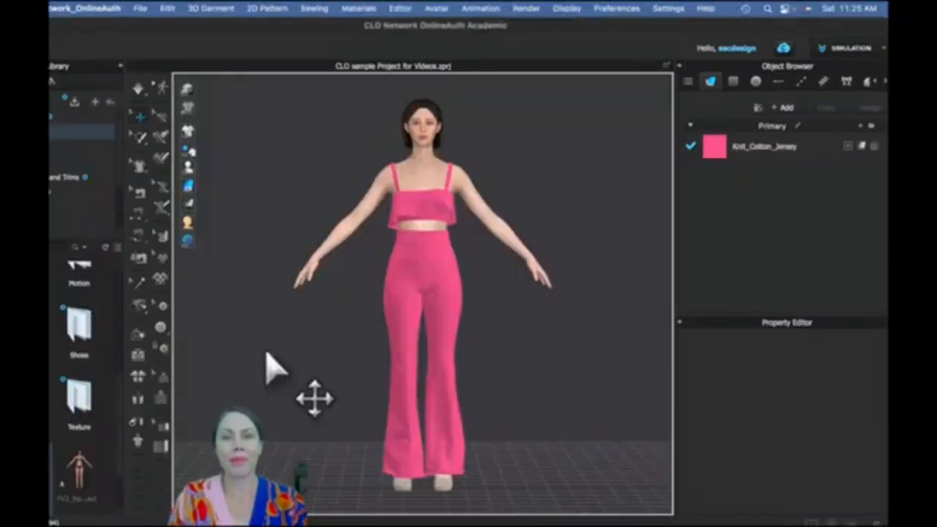
{"action": "left_click", "coordinate": [417, 162]}
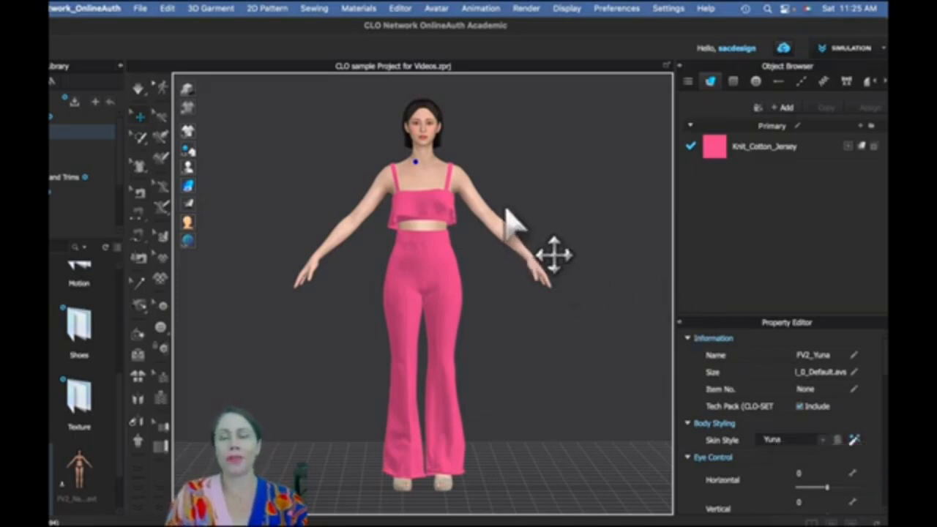
{"action": "left_click", "coordinate": [437, 9]}
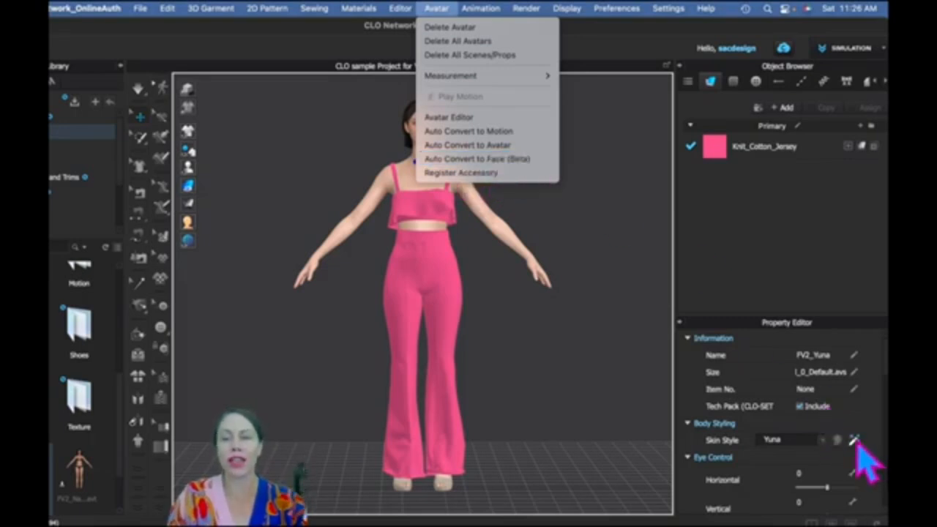
{"action": "left_click", "coordinate": [499, 162]}
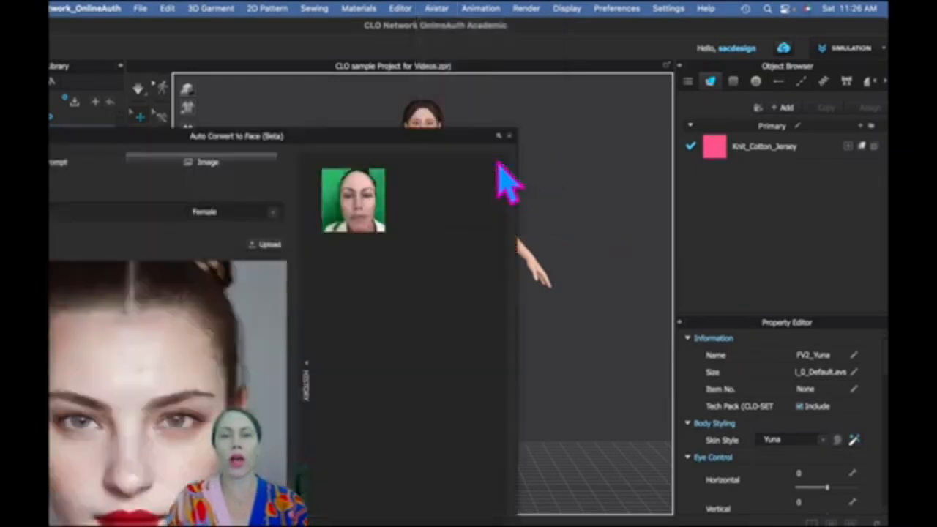
{"action": "left_click_drag", "start_coordinate": [444, 135], "coordinate": [626, 34]}
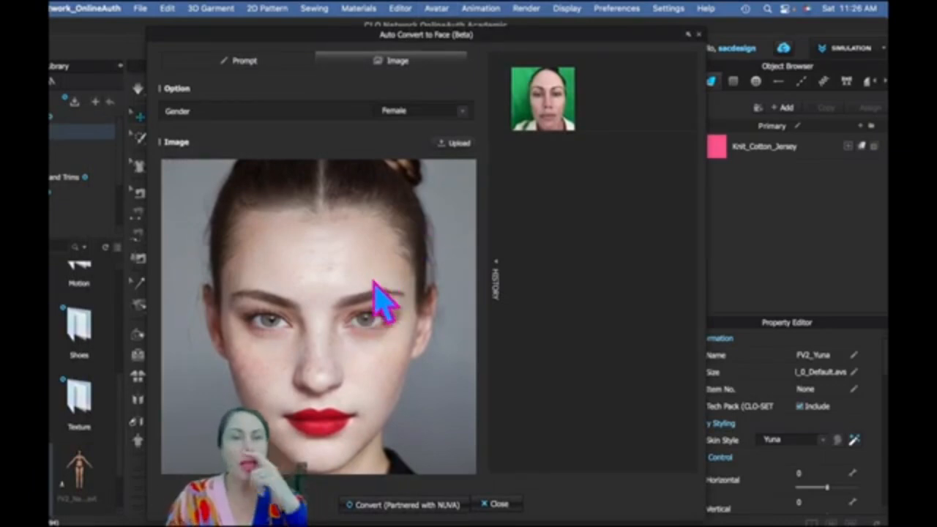
{"action": "left_click", "coordinate": [265, 64]}
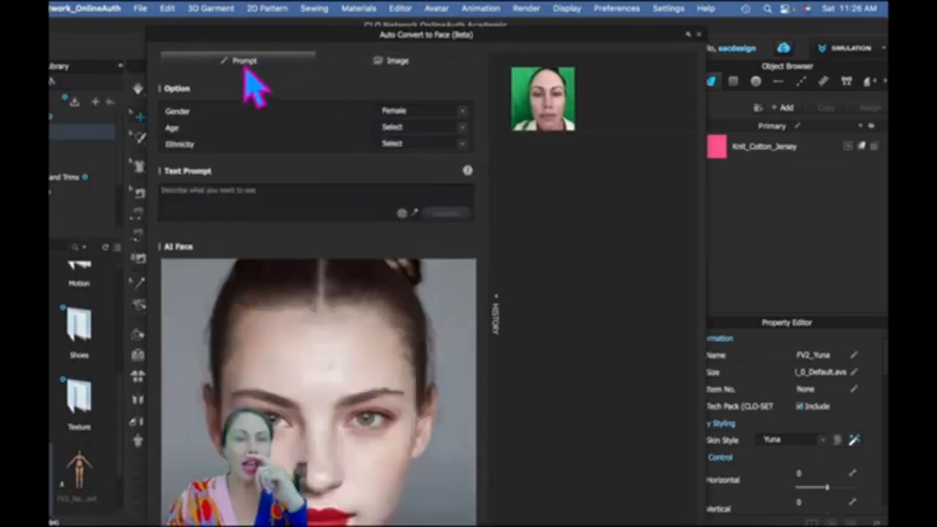
{"action": "left_click", "coordinate": [394, 64]}
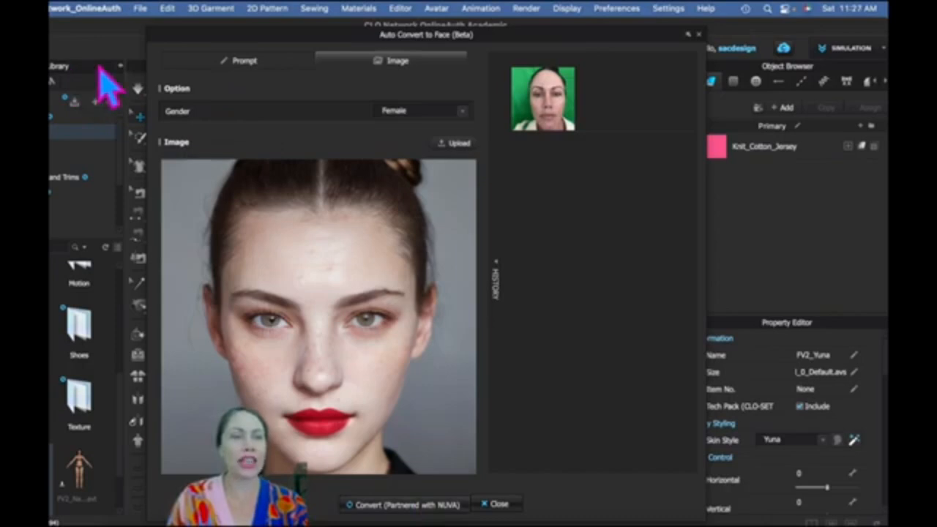
{"action": "left_click", "coordinate": [700, 35]}
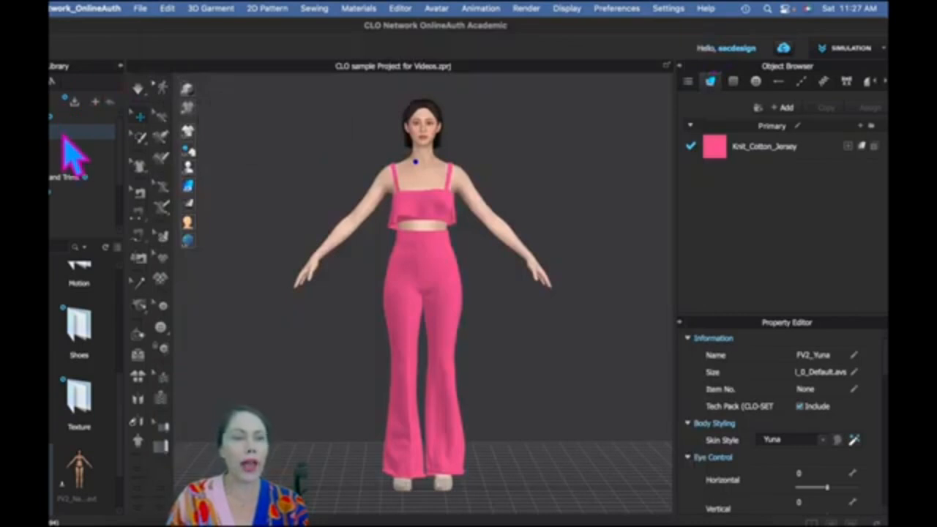
- Show the project history and load the saved 3D state Avatar Beta Photo Face with its garment, avatar and render properties
{"action": "left_click", "coordinate": [30, 139]}
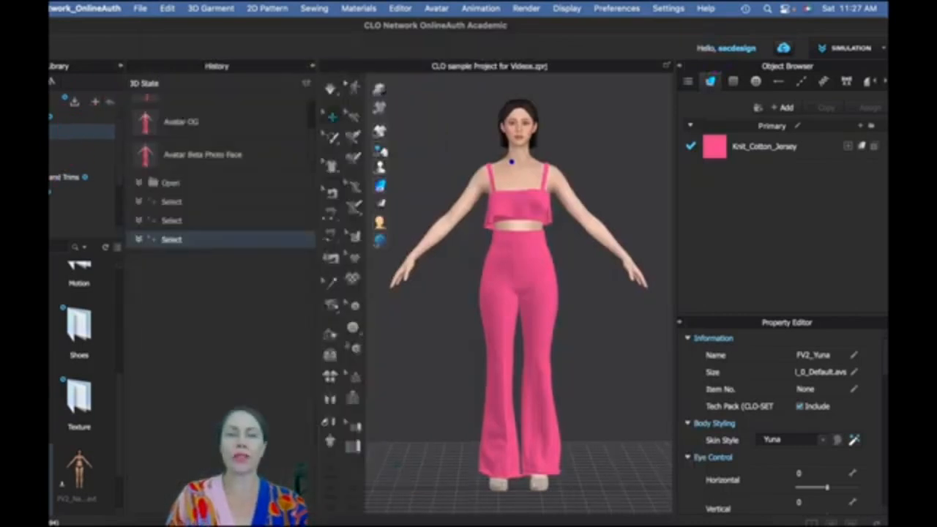
{"action": "double_click", "coordinate": [185, 158]}
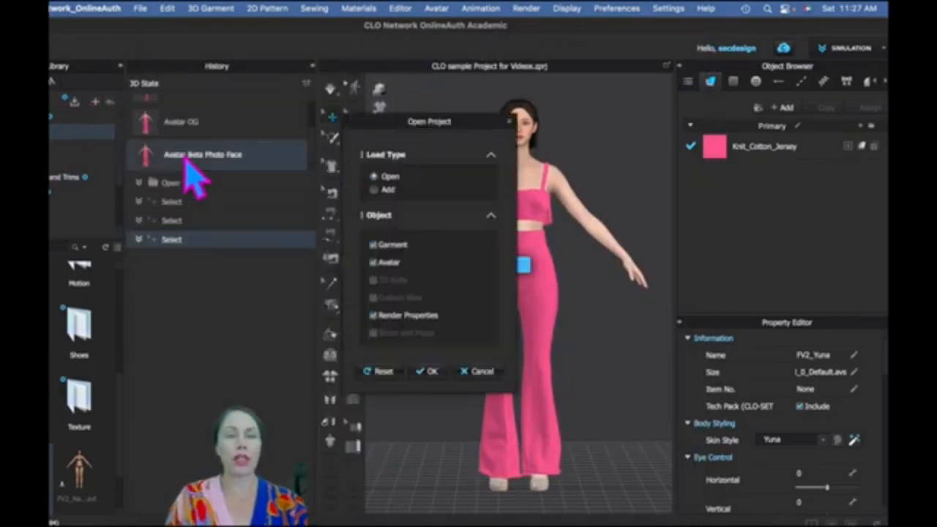
{"action": "left_click", "coordinate": [432, 370]}
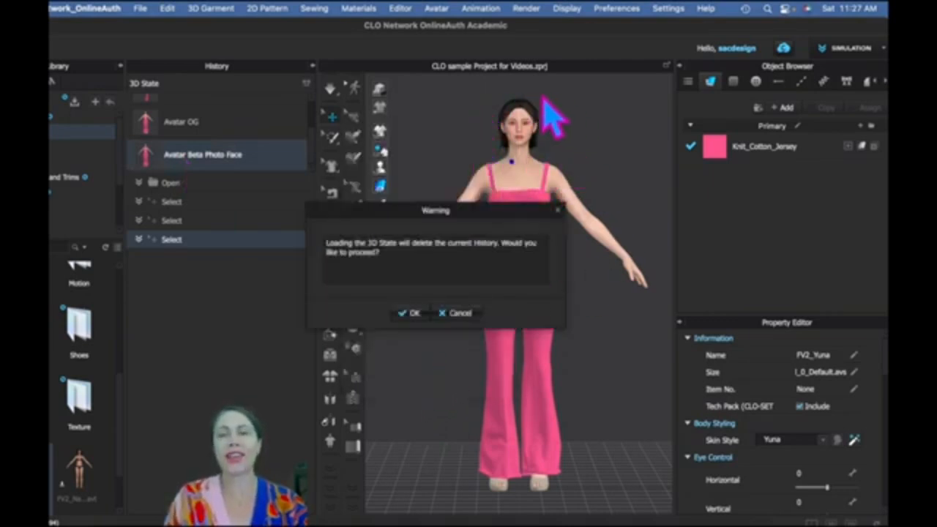
{"action": "left_click", "coordinate": [412, 315]}
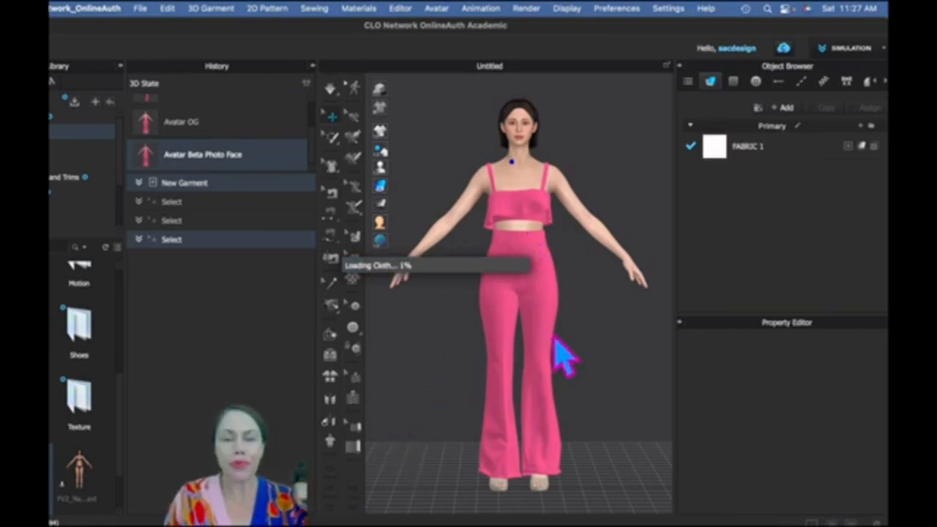
{"action": "left_click", "coordinate": [486, 8]}
{"action": "mouse_move", "coordinate": [437, 15]}
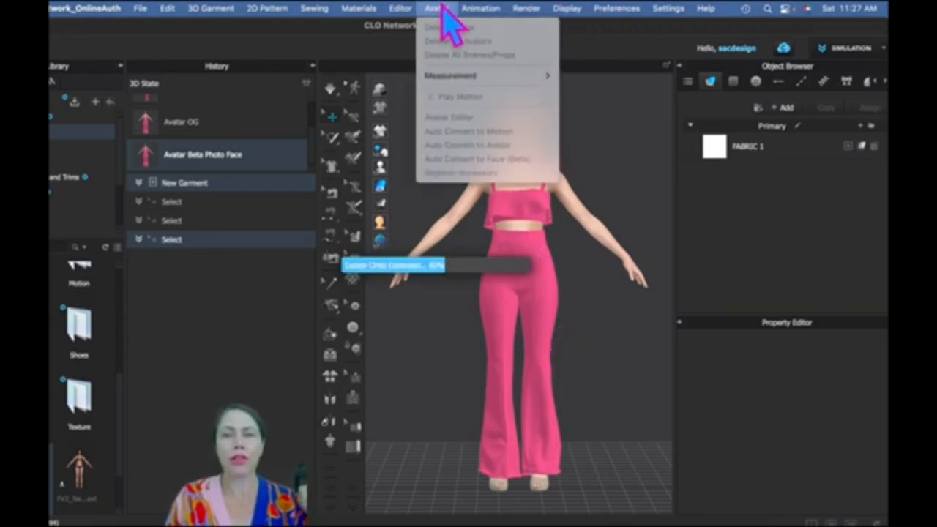
{"action": "left_click", "coordinate": [599, 299]}
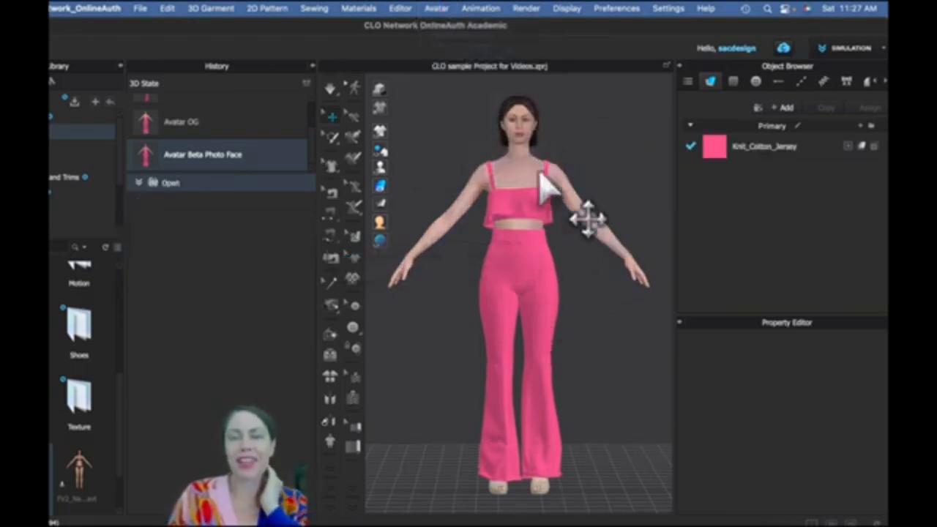
- Try Auto Convert to Face (Beta) on the photo-face avatar, accepting deletion of the unsupported avatar, and close the converter
{"action": "left_click", "coordinate": [437, 9]}
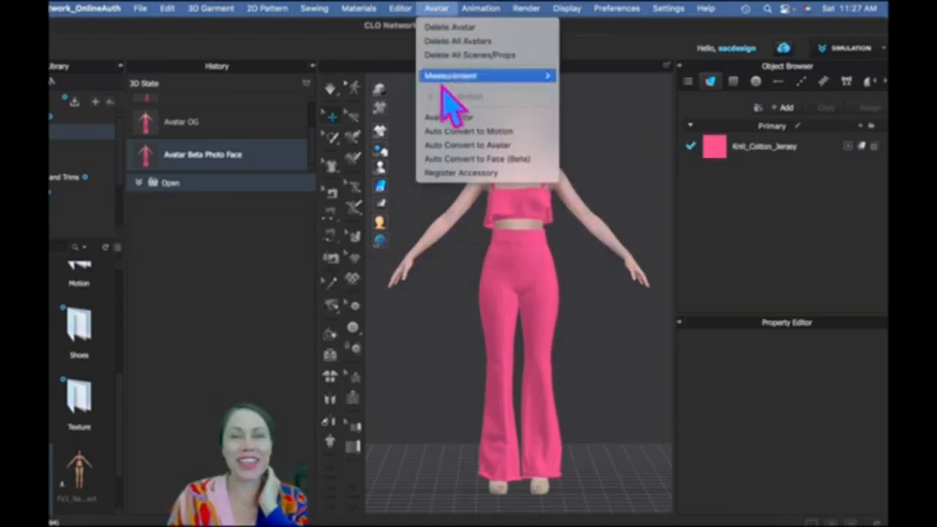
{"action": "left_click", "coordinate": [475, 161]}
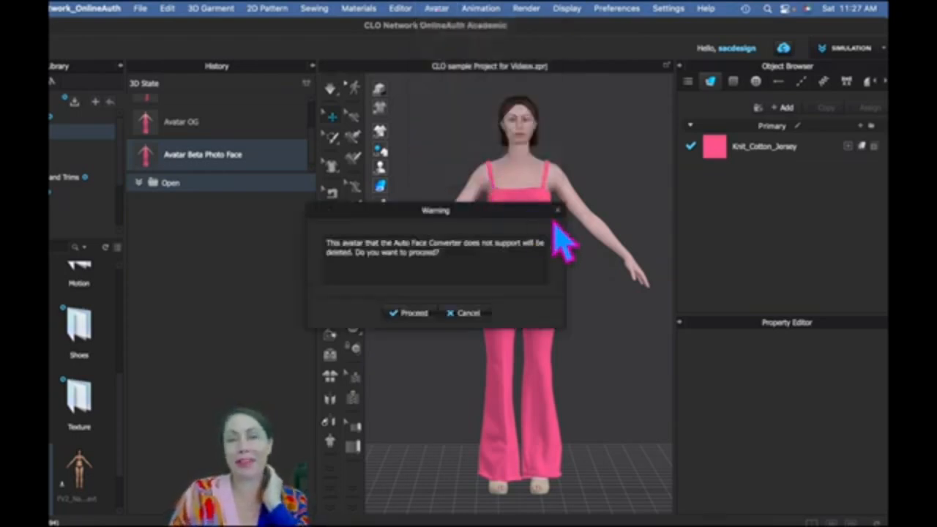
{"action": "left_click", "coordinate": [407, 315]}
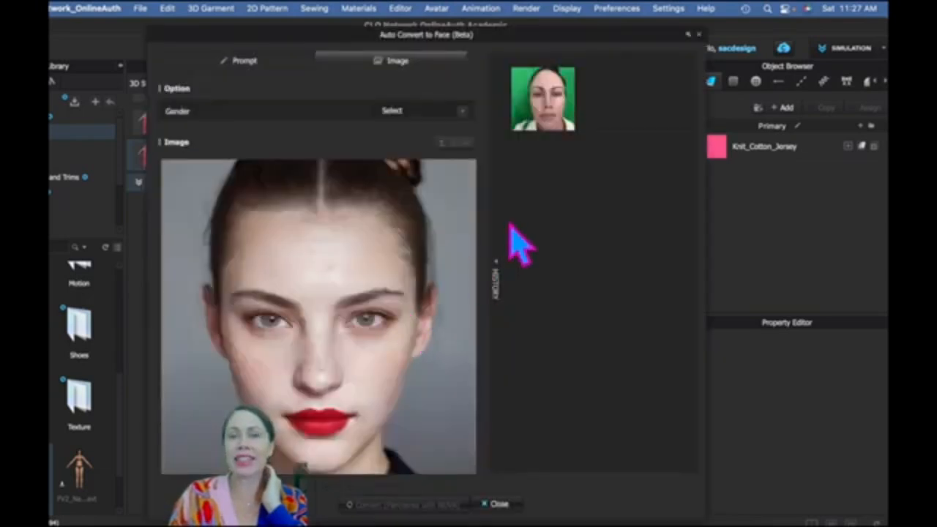
{"action": "left_click_drag", "start_coordinate": [401, 37], "coordinate": [458, 74]}
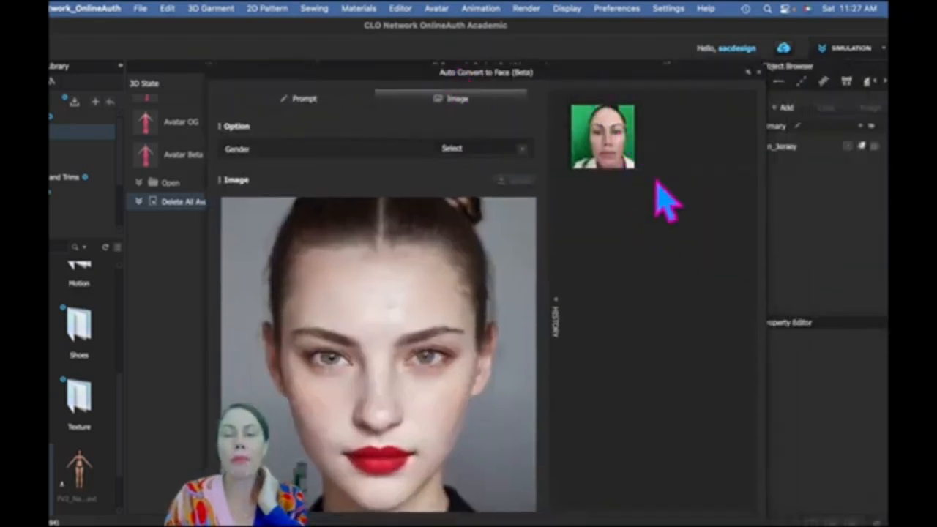
{"action": "left_click_drag", "start_coordinate": [559, 75], "coordinate": [532, 38]}
{"action": "left_click", "coordinate": [541, 504]}
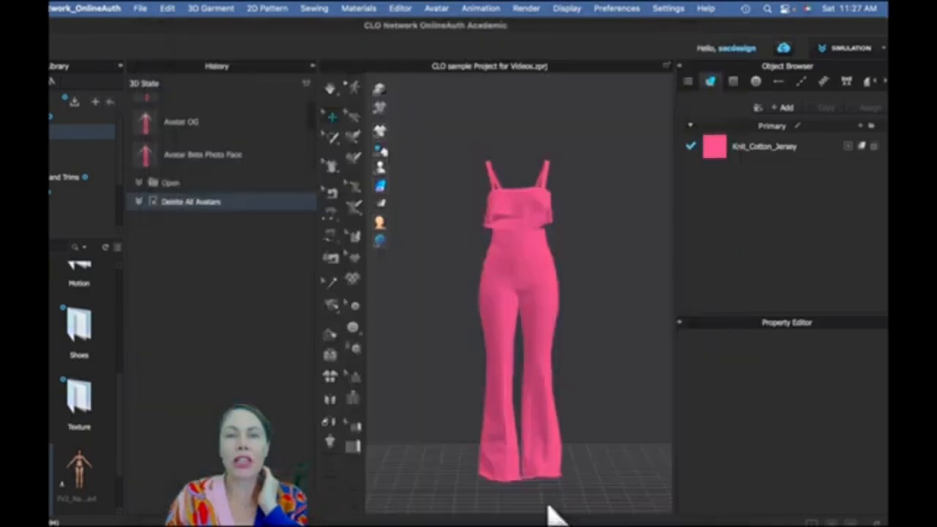
- Load the saved 3D state Avatar OG from the history with its garment, avatar and render properties
{"action": "double_click", "coordinate": [183, 128]}
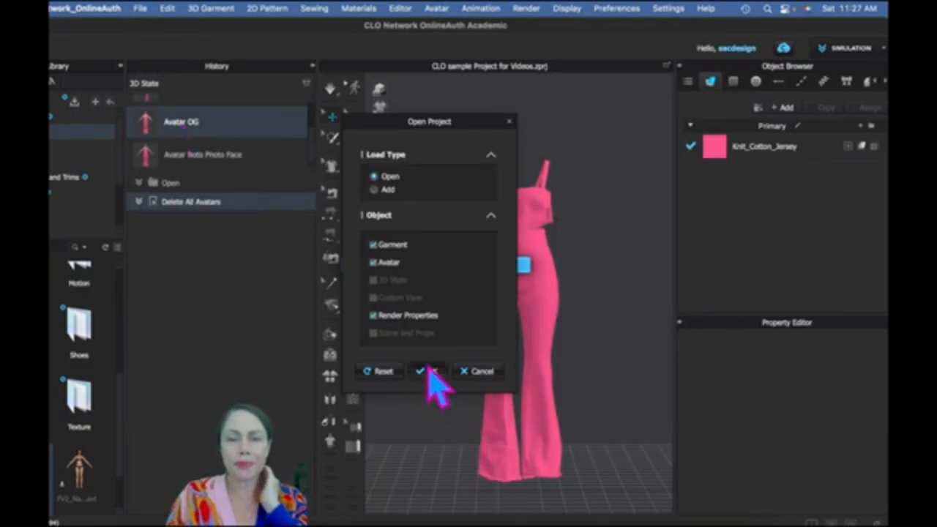
{"action": "left_click", "coordinate": [430, 372]}
{"action": "left_click", "coordinate": [416, 314]}
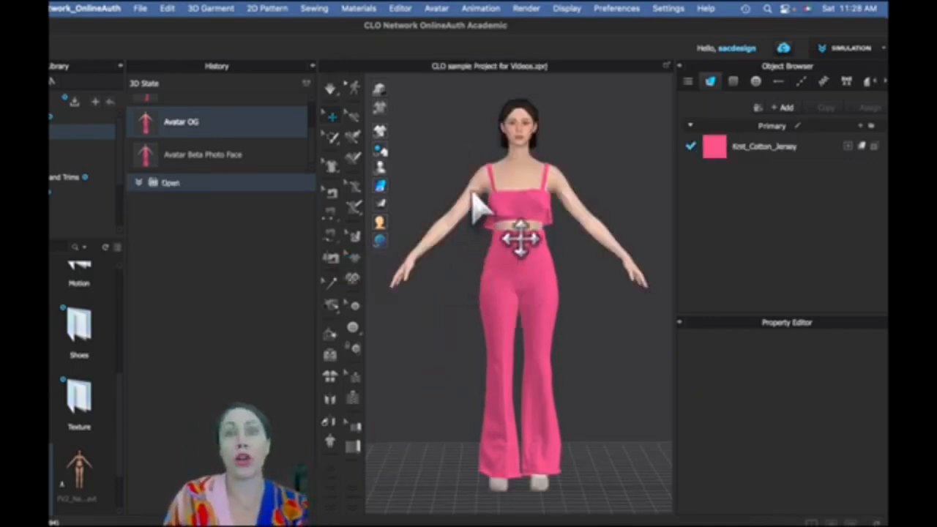
- Start Auto Convert to Face (Beta) in prompt mode and enter the text prompt (((big nose)))(red eyes) ((big eyes))
{"action": "left_click", "coordinate": [436, 10]}
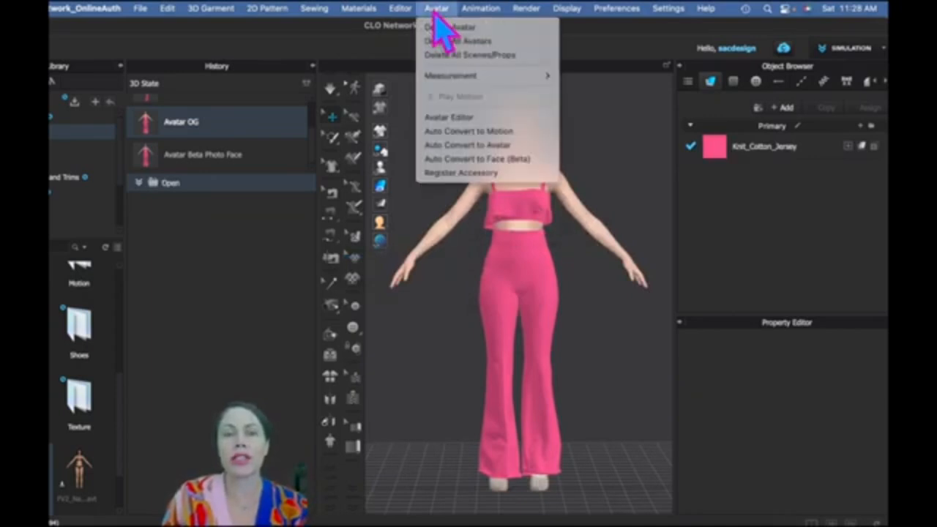
{"action": "left_click", "coordinate": [519, 159]}
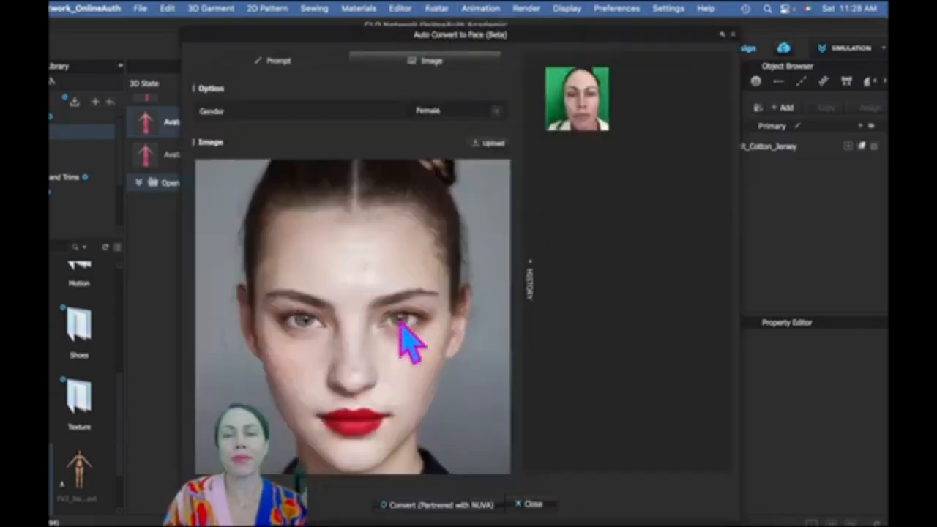
{"action": "left_click", "coordinate": [253, 63]}
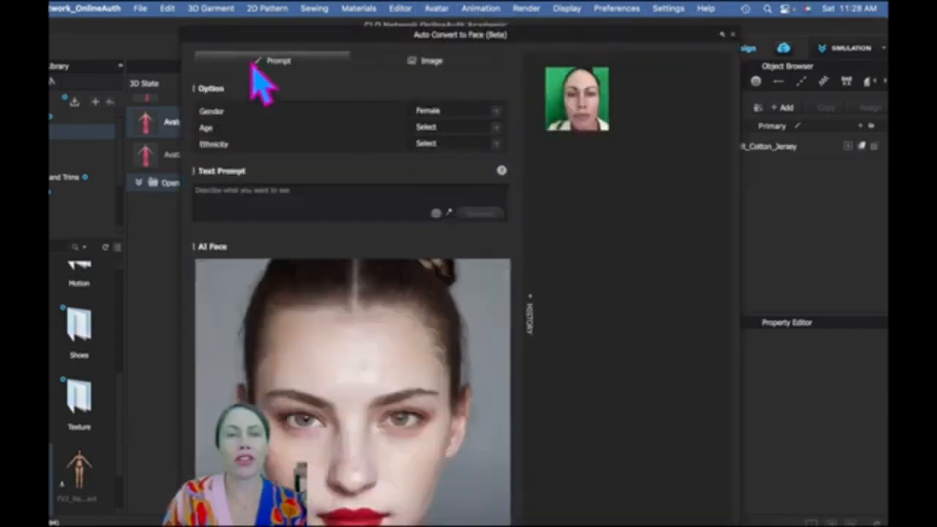
{"action": "left_click", "coordinate": [261, 196]}
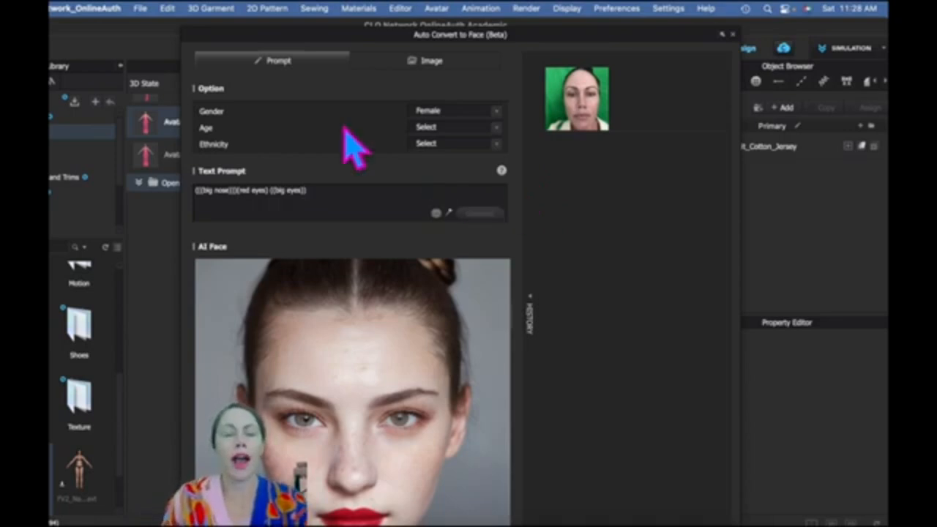
- Set the age to 40 years old and ethnicity to Caucasian, generate the AI face and convert it onto the avatar
{"action": "left_click", "coordinate": [439, 129]}
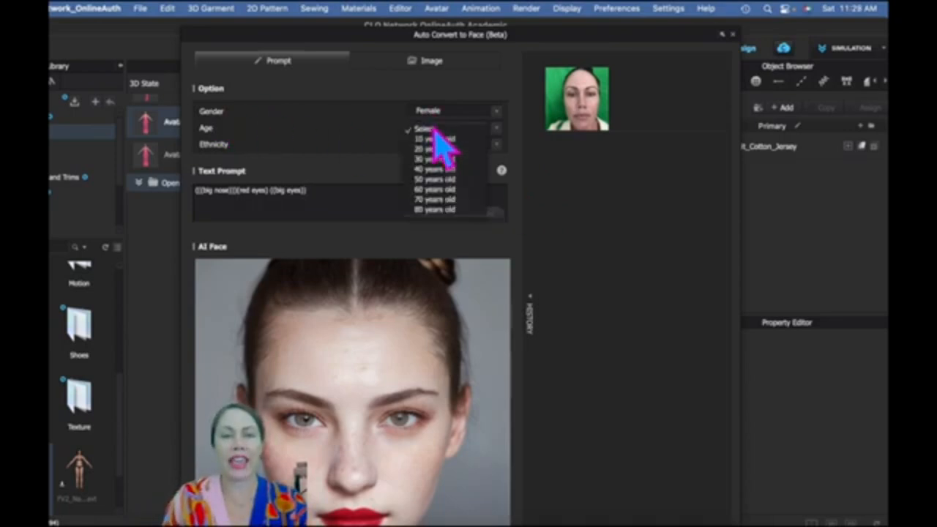
{"action": "left_click", "coordinate": [439, 169]}
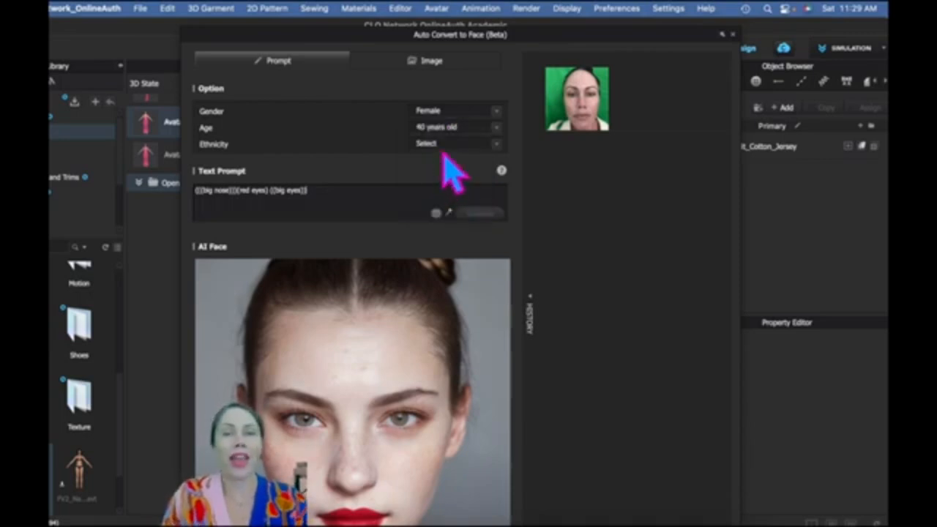
{"action": "left_click", "coordinate": [442, 145]}
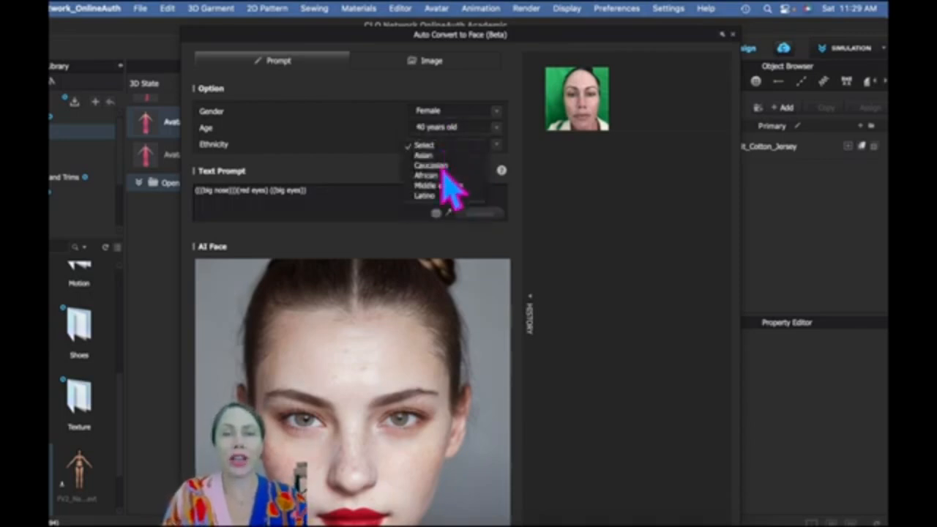
{"action": "left_click", "coordinate": [437, 165]}
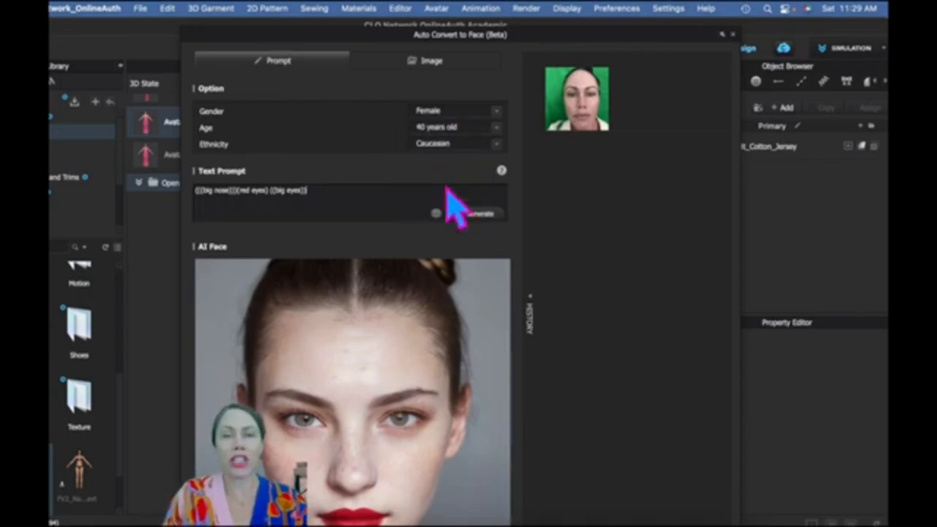
{"action": "left_click", "coordinate": [480, 214]}
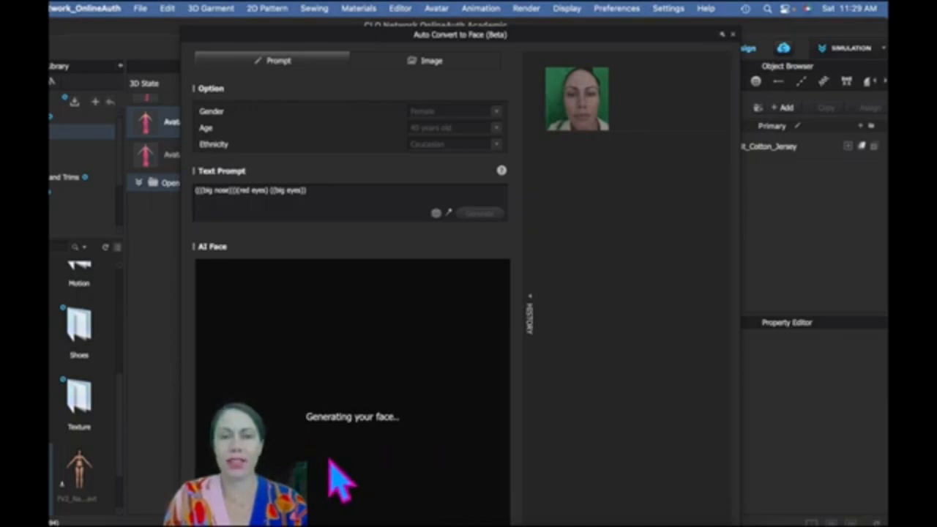
{"action": "left_click_drag", "start_coordinate": [602, 31], "coordinate": [571, 23]}
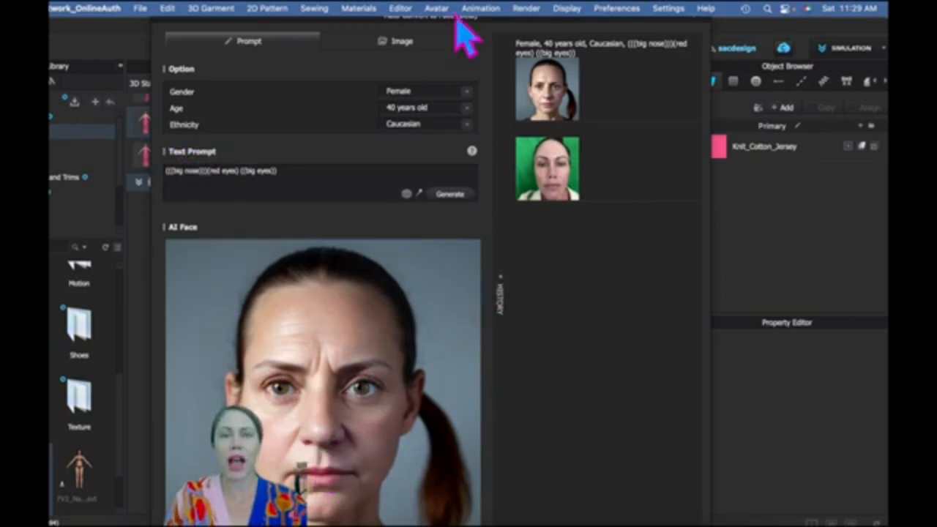
{"action": "left_click_drag", "start_coordinate": [532, 41], "coordinate": [887, 14]}
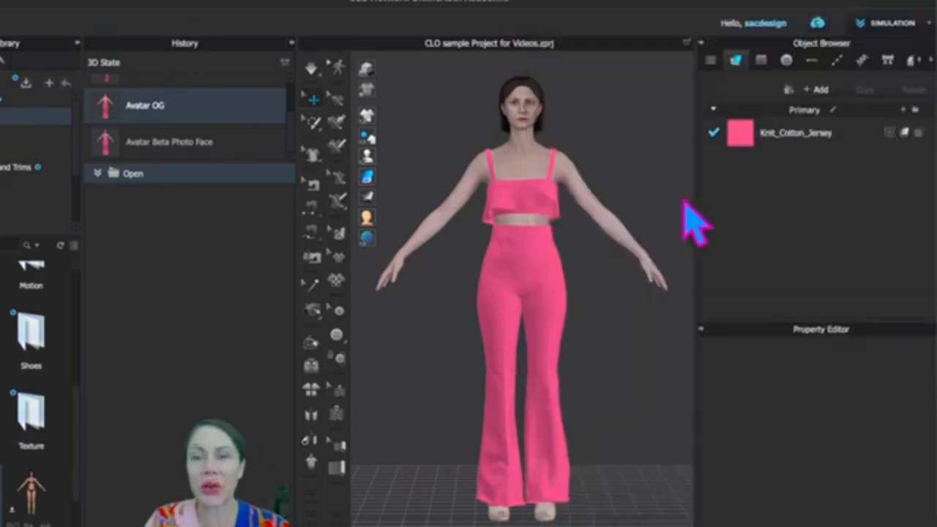
- Examine the avatar's converted face up close from the front and at an angle
{"action": "scroll", "coordinate": [542, 132], "scroll_direction": "up", "scroll_amount": 3}
{"action": "middle_click_drag", "start_coordinate": [548, 247], "coordinate": [538, 523]}
{"action": "scroll", "coordinate": [483, 383], "scroll_direction": "up", "scroll_amount": 4}
{"action": "middle_click_drag", "start_coordinate": [554, 403], "coordinate": [562, 397]}
{"action": "scroll", "coordinate": [571, 276], "scroll_direction": "up", "scroll_amount": 1}
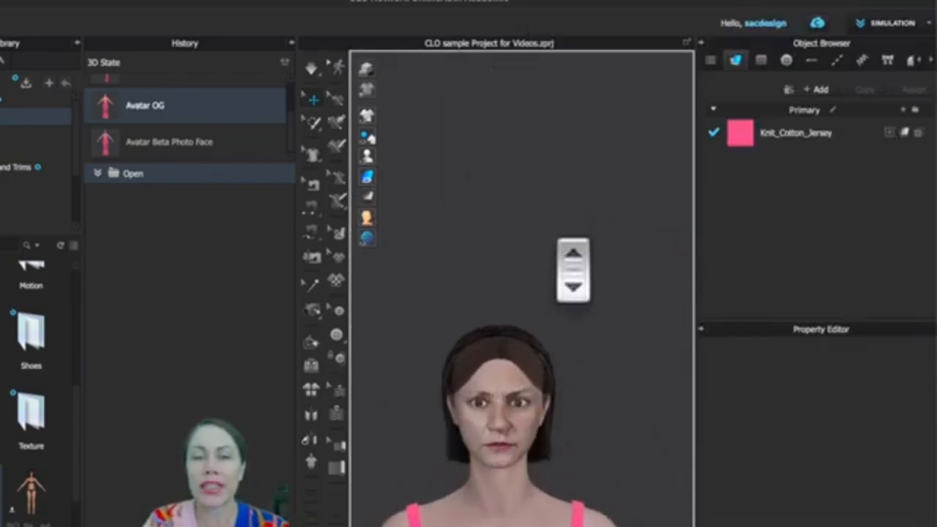
{"action": "scroll", "coordinate": [572, 277], "scroll_direction": "down", "scroll_amount": 1}
{"action": "middle_click_drag", "start_coordinate": [571, 277], "coordinate": [564, 219]}
{"action": "right_click_drag", "start_coordinate": [564, 219], "coordinate": [575, 259]}
{"action": "right_click_drag", "start_coordinate": [550, 322], "coordinate": [501, 307]}
{"action": "scroll", "coordinate": [500, 307], "scroll_direction": "down", "scroll_amount": 5}
{"action": "scroll", "coordinate": [521, 319], "scroll_direction": "up", "scroll_amount": 4}
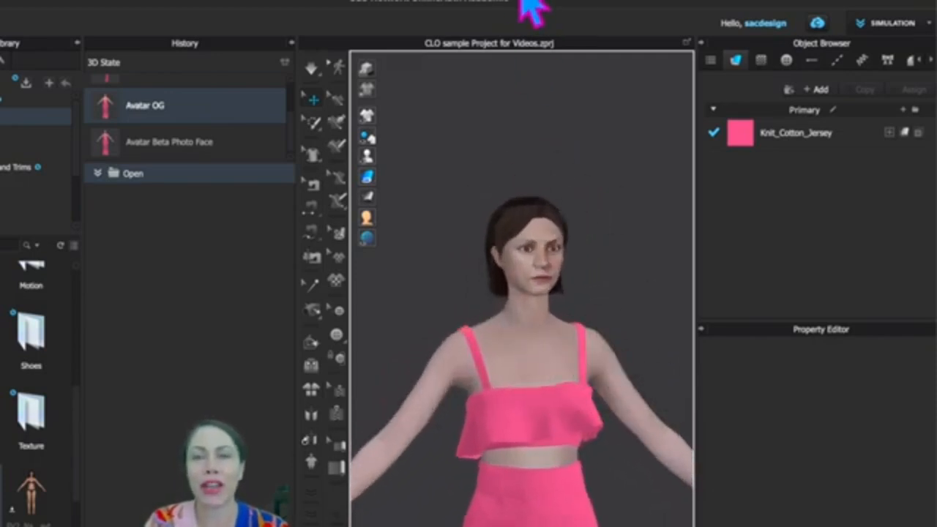
{"action": "left_click", "coordinate": [447, 4]}
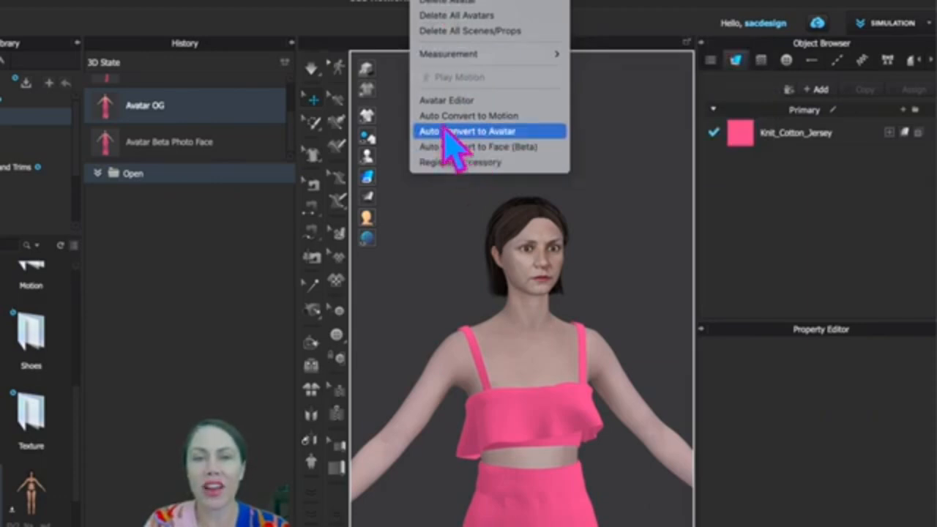
{"action": "left_click", "coordinate": [483, 134]}
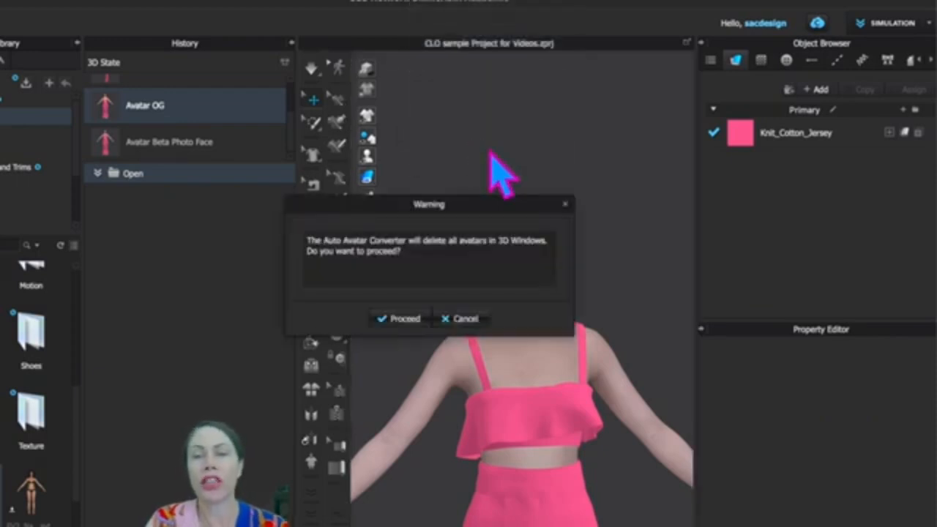
{"action": "left_click", "coordinate": [461, 320]}
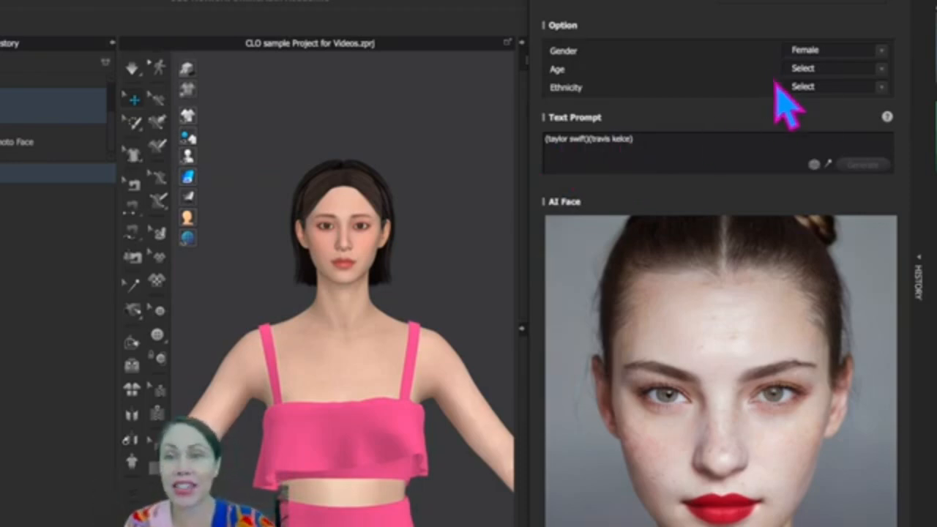
- Generate a 20 years old, Caucasian AI face from the prompt (taylor swift)(travis kelce) and convert it onto the avatar
{"action": "left_click", "coordinate": [808, 70]}
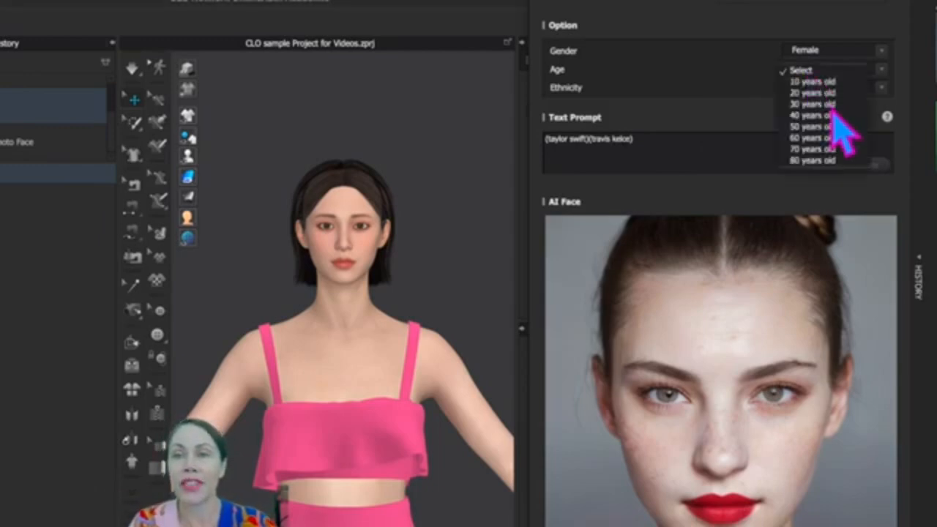
{"action": "left_click", "coordinate": [824, 93]}
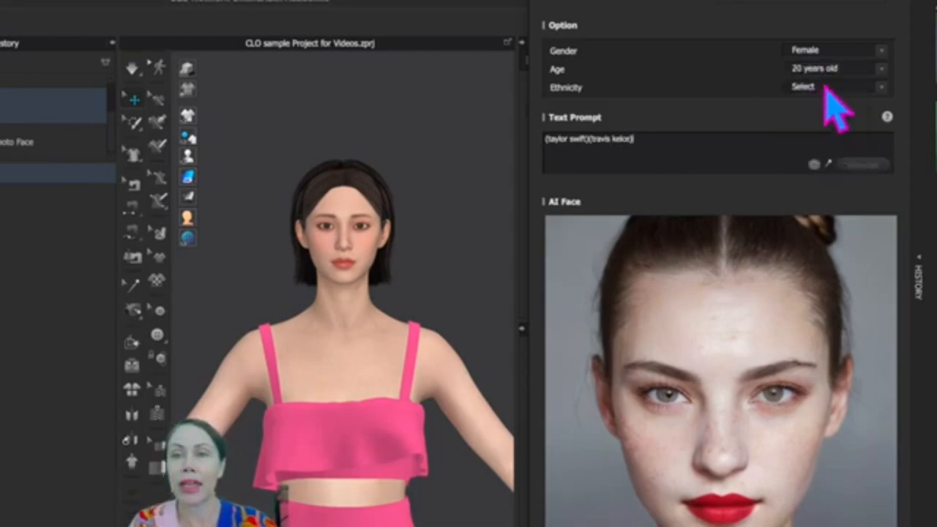
{"action": "left_click", "coordinate": [826, 89]}
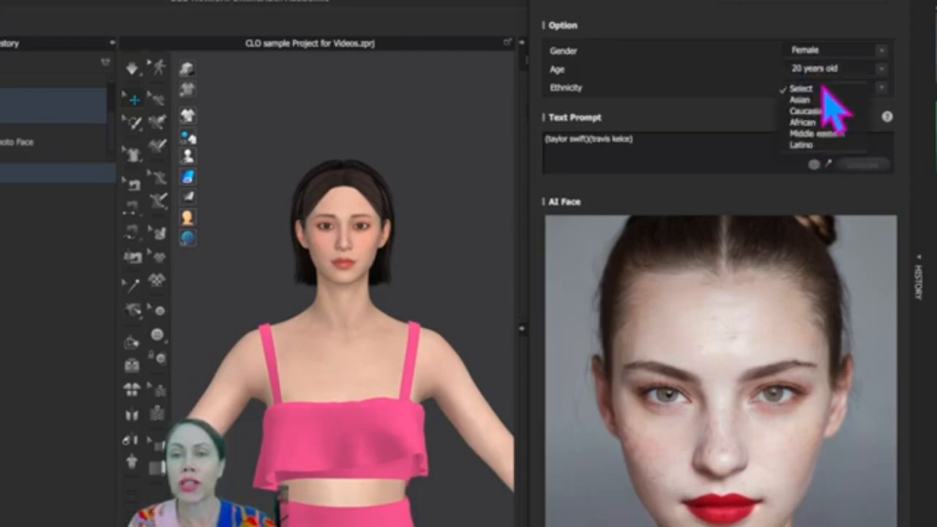
{"action": "left_click", "coordinate": [826, 111]}
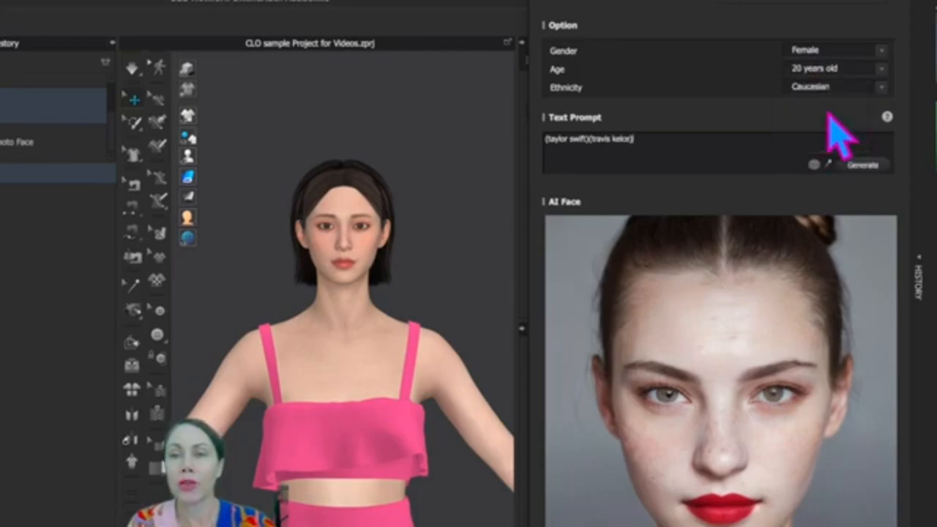
{"action": "left_click", "coordinate": [863, 166]}
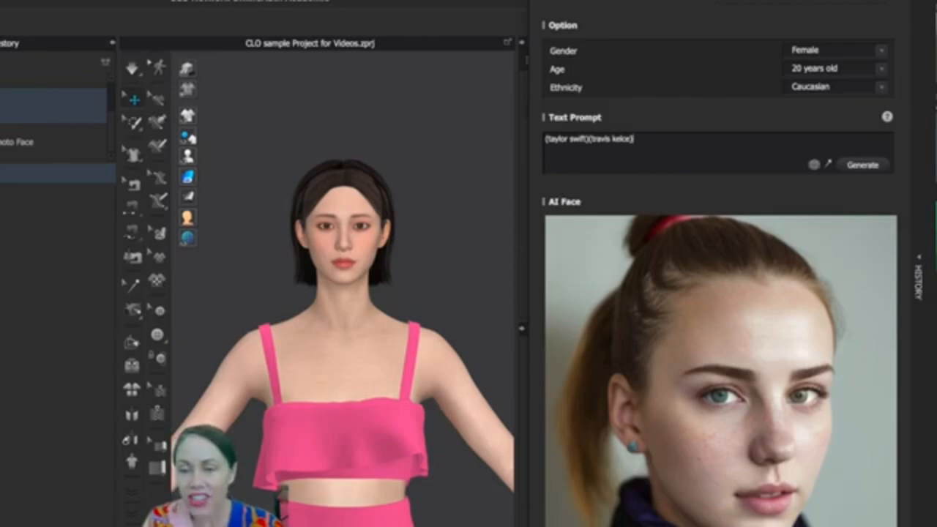
{"action": "key", "text": "Return"}
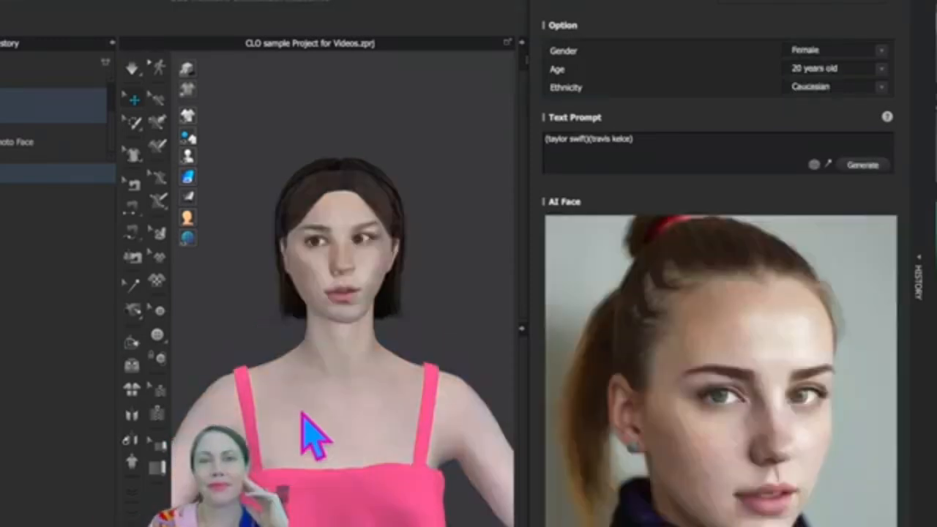
- Generate AI faces from the prompts (tayloe swift) and (((tayloe swift))), and convert the last one onto the avatar
{"action": "mouse_move", "coordinate": [298, 416]}
{"action": "right_mouse_down"}
{"action": "mouse_move", "coordinate": [332, 349]}
{"action": "mouse_move", "coordinate": [280, 331]}
{"action": "right_mouse_up"}
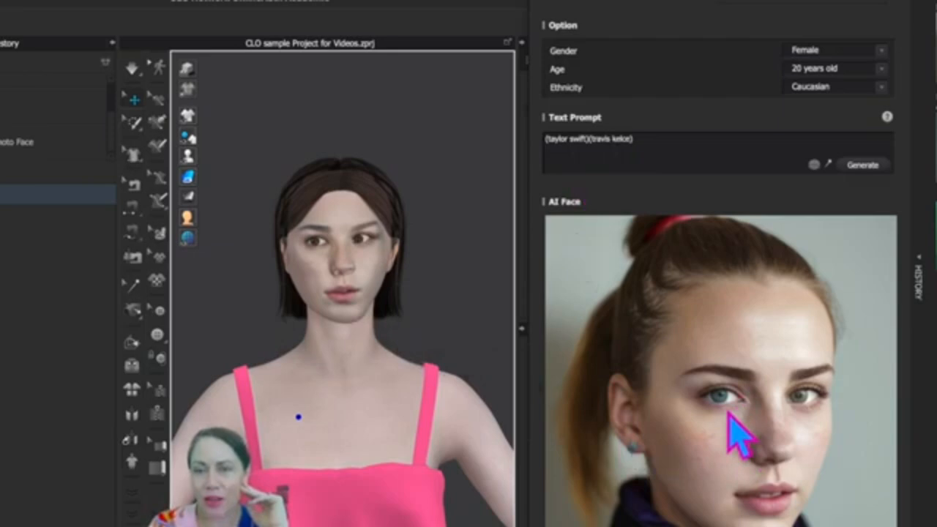
{"action": "scroll", "coordinate": [381, 278], "scroll_direction": "up", "scroll_amount": 5}
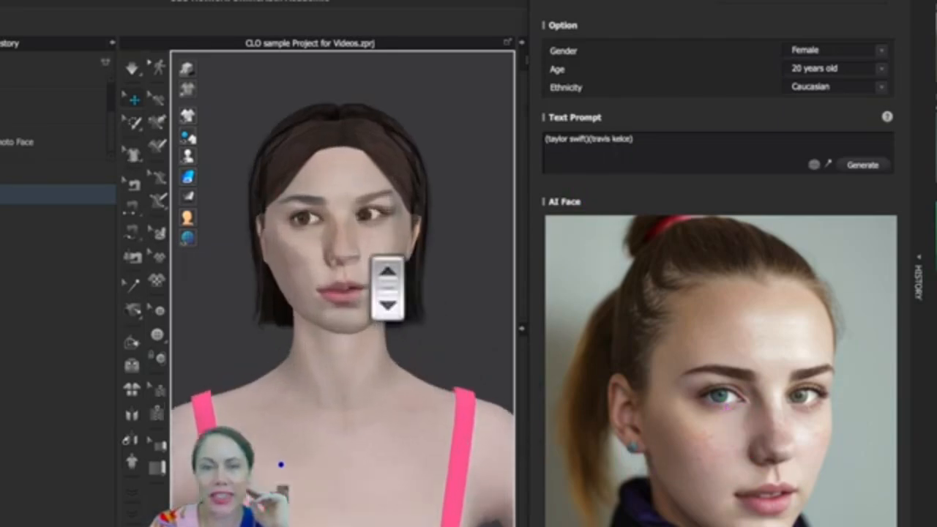
{"action": "scroll", "coordinate": [385, 286], "scroll_direction": "down", "scroll_amount": 5}
{"action": "right_click_drag", "start_coordinate": [360, 393], "coordinate": [303, 338]}
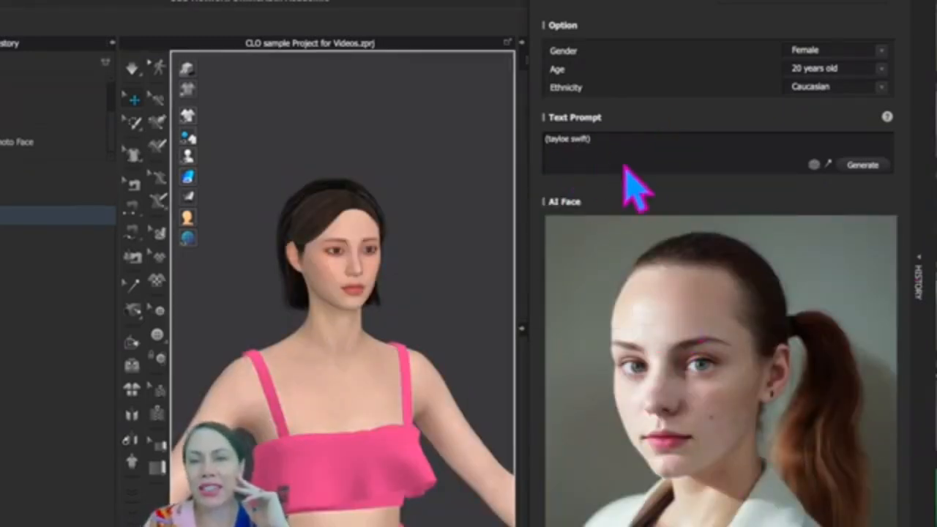
{"action": "left_click", "coordinate": [863, 166]}
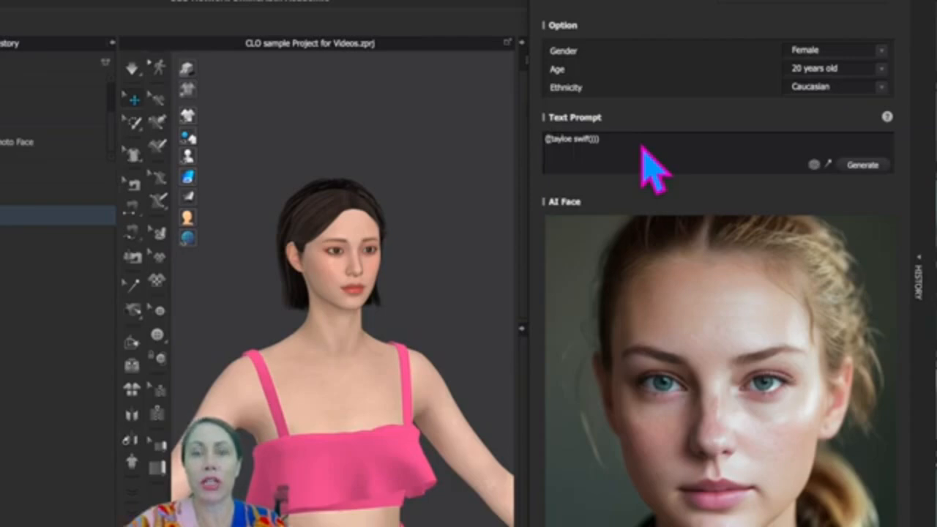
{"action": "left_click", "coordinate": [866, 165]}
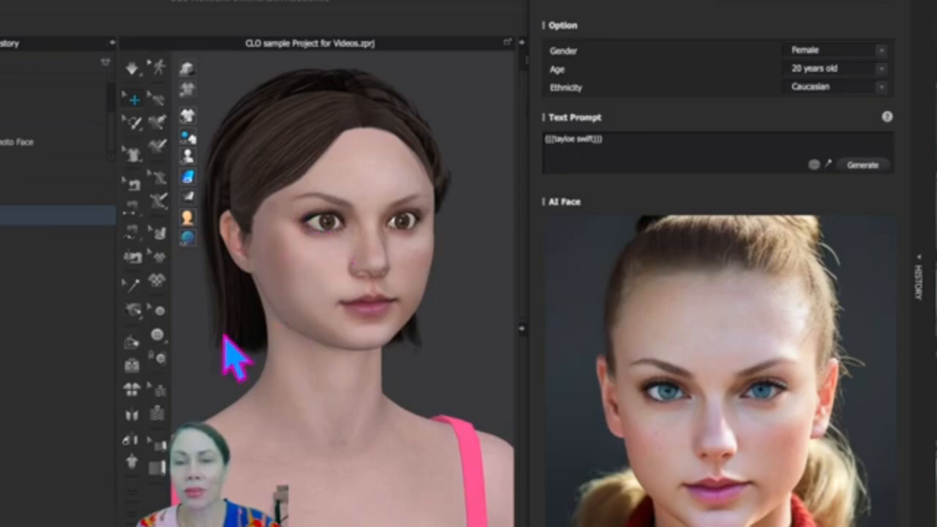
- Select the avatar's eye and open its material texture image for editing in Adobe Photoshop 2021
{"action": "right_click_drag", "start_coordinate": [307, 338], "coordinate": [359, 360]}
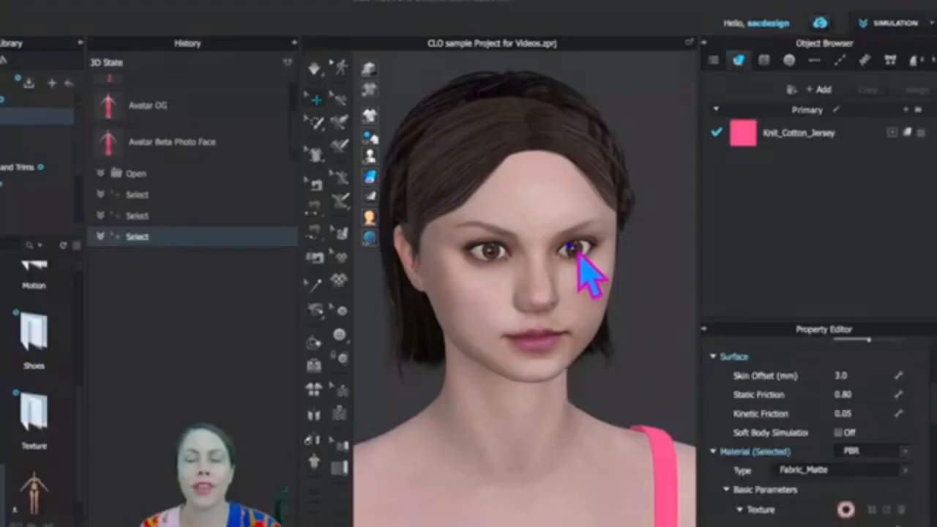
{"action": "left_click", "coordinate": [572, 249]}
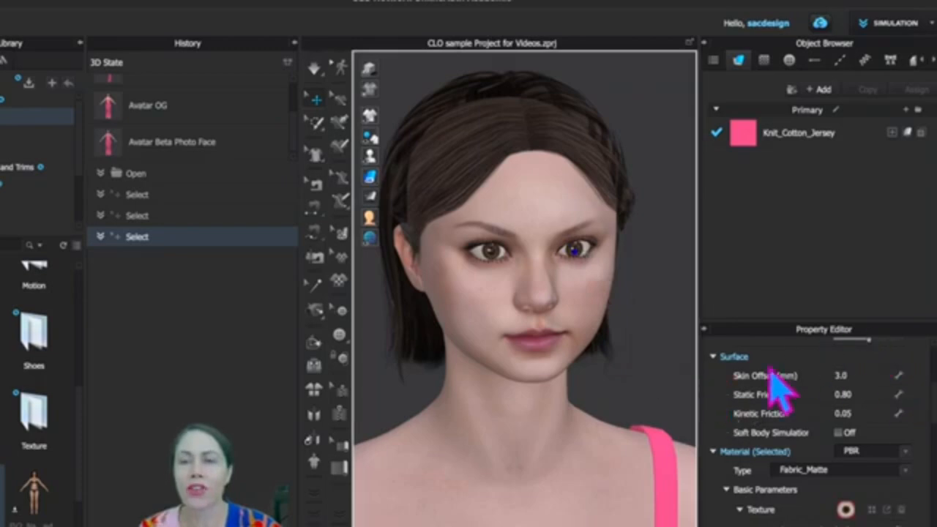
{"action": "scroll", "coordinate": [836, 427], "scroll_direction": "up", "scroll_amount": 3}
{"action": "scroll", "coordinate": [832, 432], "scroll_direction": "down", "scroll_amount": 2}
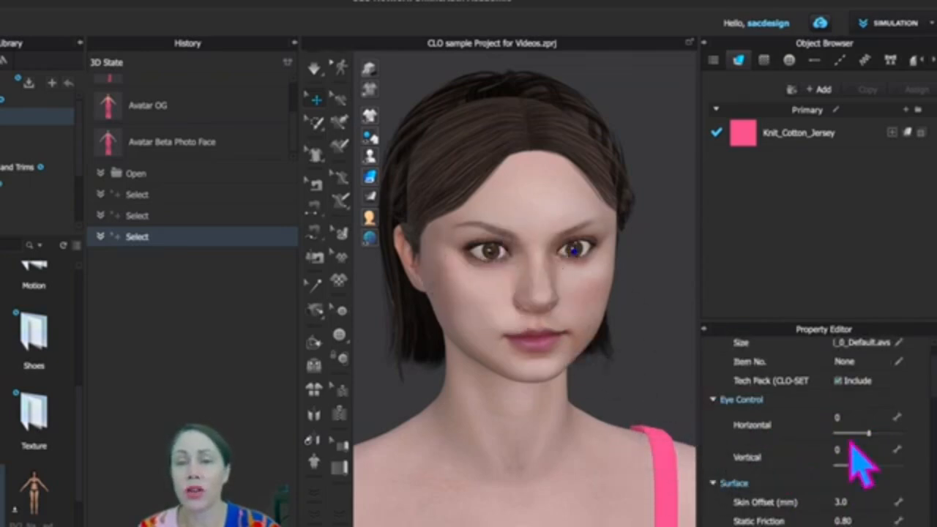
{"action": "scroll", "coordinate": [876, 435], "scroll_direction": "down", "scroll_amount": 3}
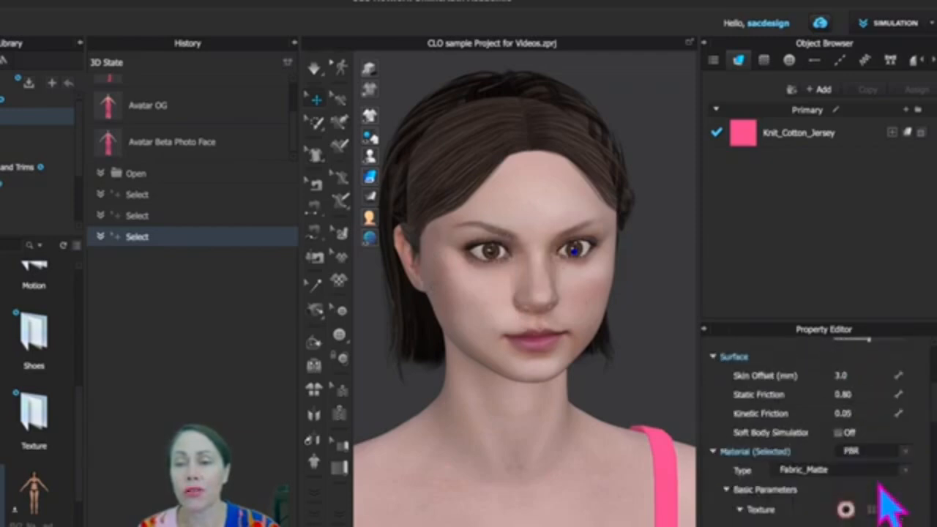
{"action": "scroll", "coordinate": [859, 443], "scroll_direction": "down", "scroll_amount": 1}
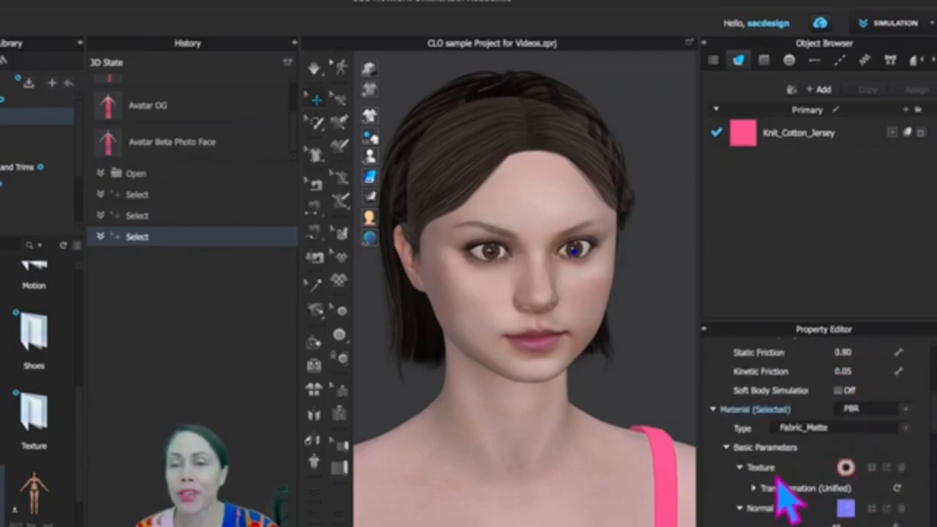
{"action": "scroll", "coordinate": [794, 485], "scroll_direction": "down", "scroll_amount": 2}
{"action": "scroll", "coordinate": [805, 479], "scroll_direction": "up", "scroll_amount": 2}
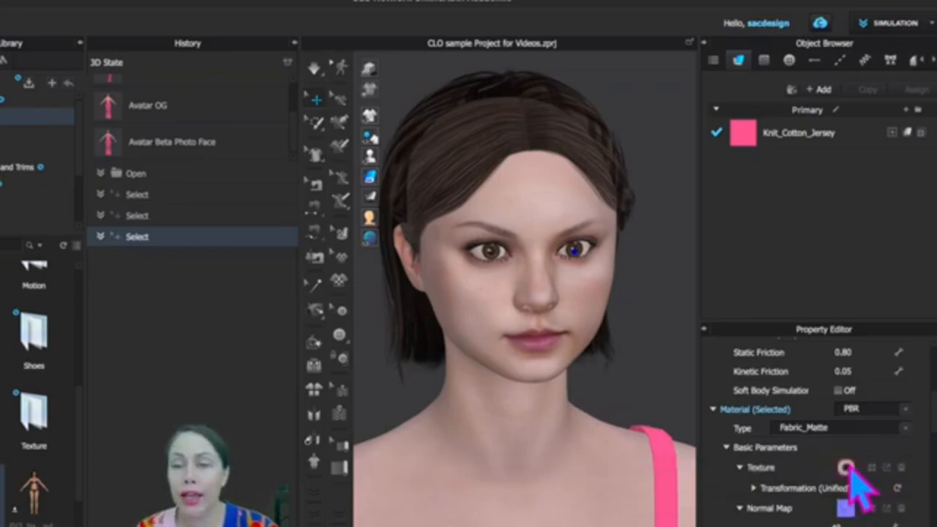
{"action": "left_click", "coordinate": [888, 471]}
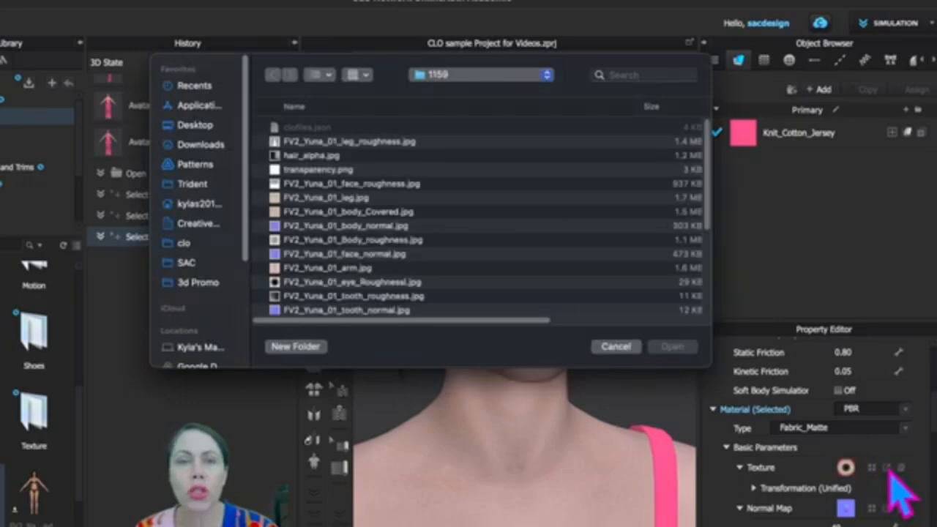
{"action": "left_click", "coordinate": [887, 466]}
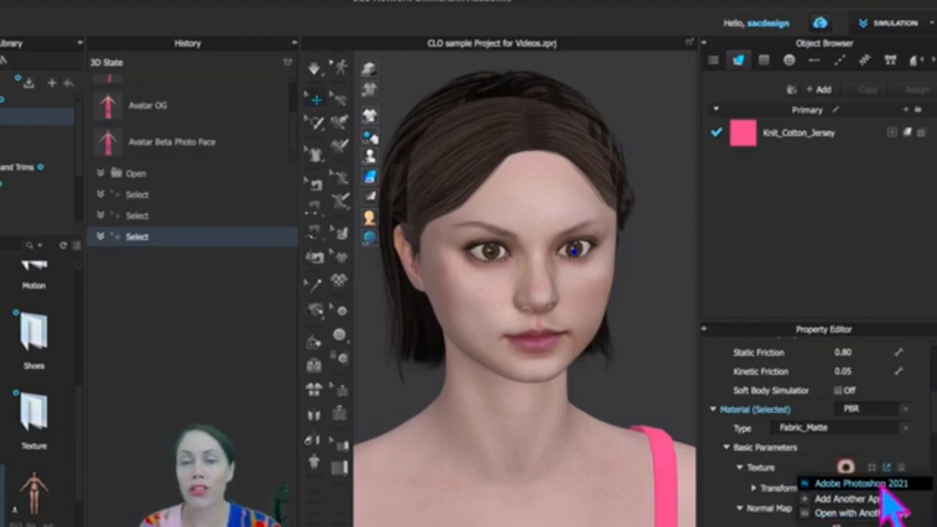
{"action": "left_click", "coordinate": [882, 485]}
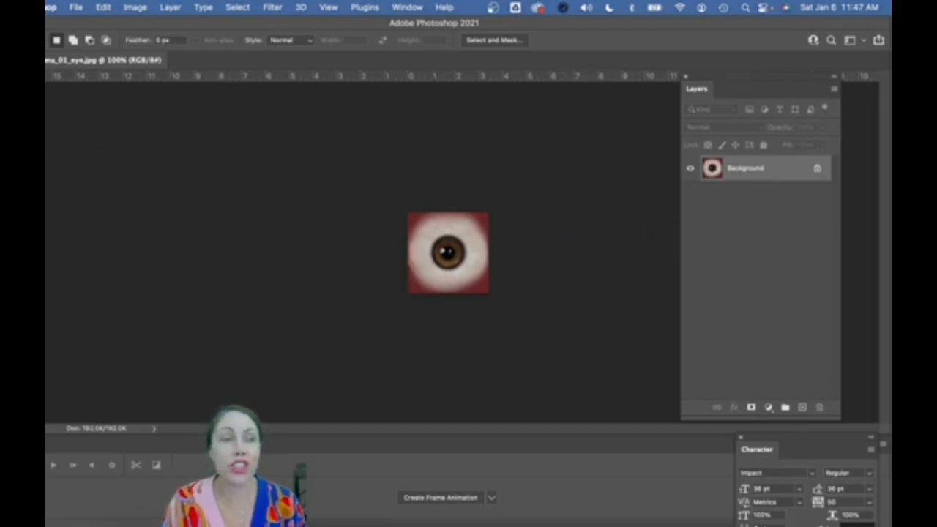
- Unlock the eye image's Background layer, turning it into a regular editable layer
{"action": "key", "text": "v"}
{"action": "key", "text": "z"}
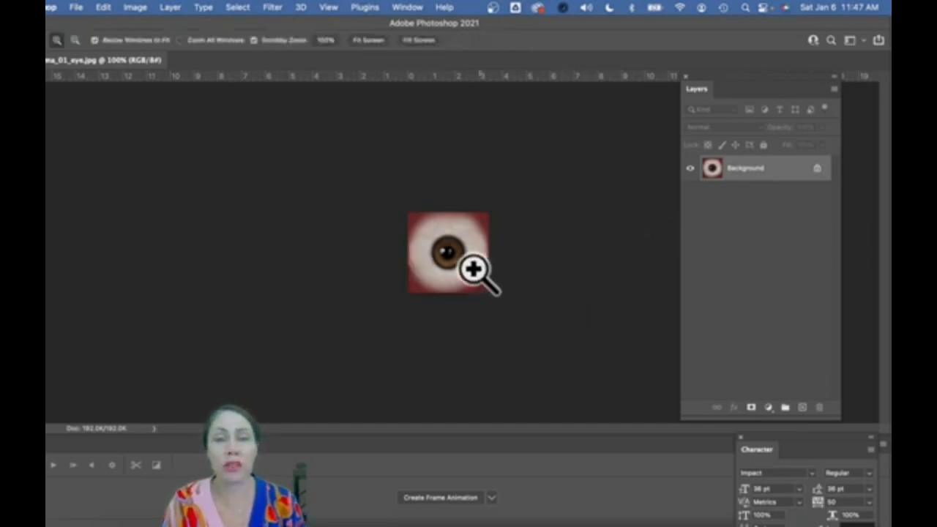
{"action": "left_click_drag", "start_coordinate": [445, 245], "coordinate": [537, 293]}
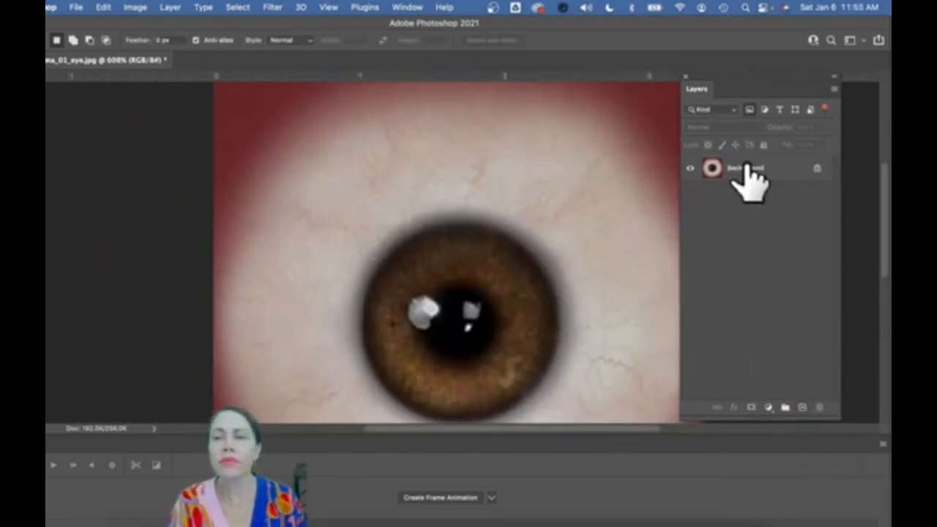
{"action": "left_click", "coordinate": [817, 169]}
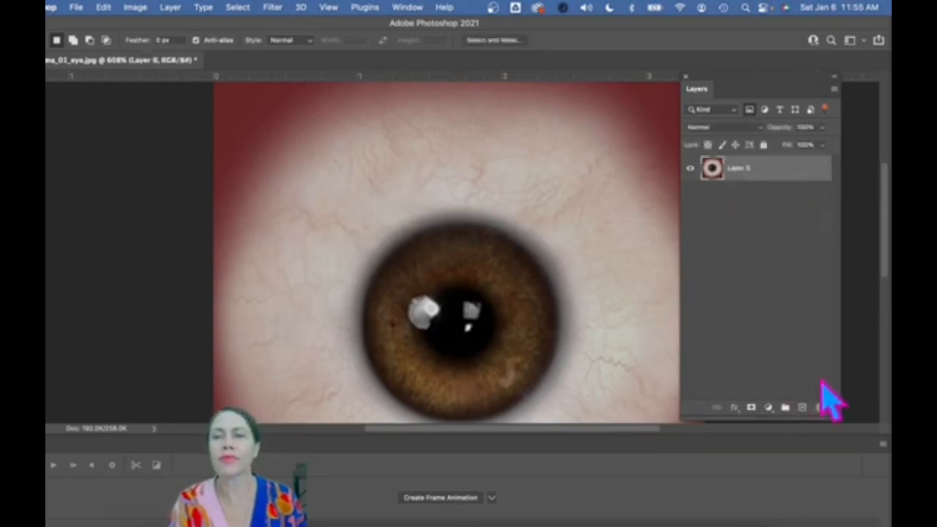
{"action": "left_click", "coordinate": [768, 406]}
{"action": "scroll", "coordinate": [820, 497], "scroll_direction": "down", "scroll_amount": 3}
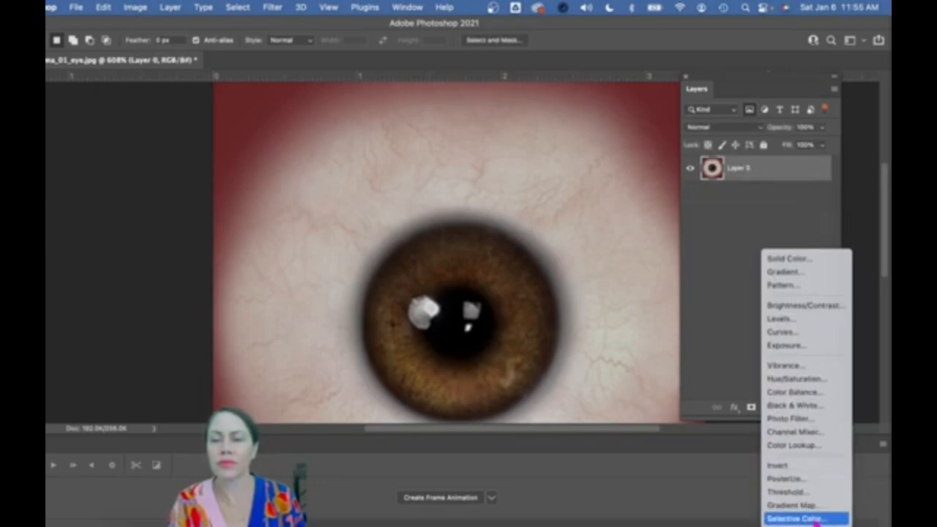
{"action": "left_click", "coordinate": [717, 298]}
{"action": "right_click", "coordinate": [764, 169]}
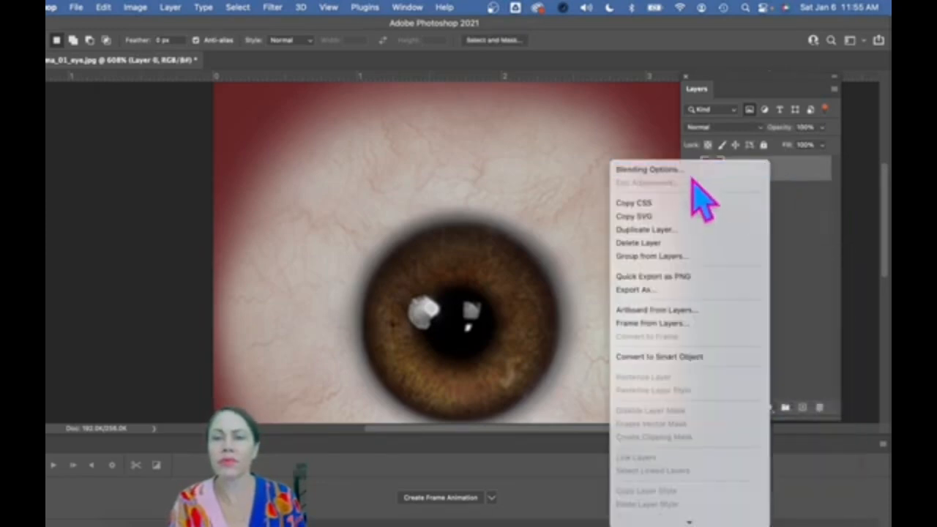
{"action": "left_click", "coordinate": [811, 297]}
- Duplicate the eye layer as Layer 0 copy within the same document
{"action": "right_click", "coordinate": [794, 174]}
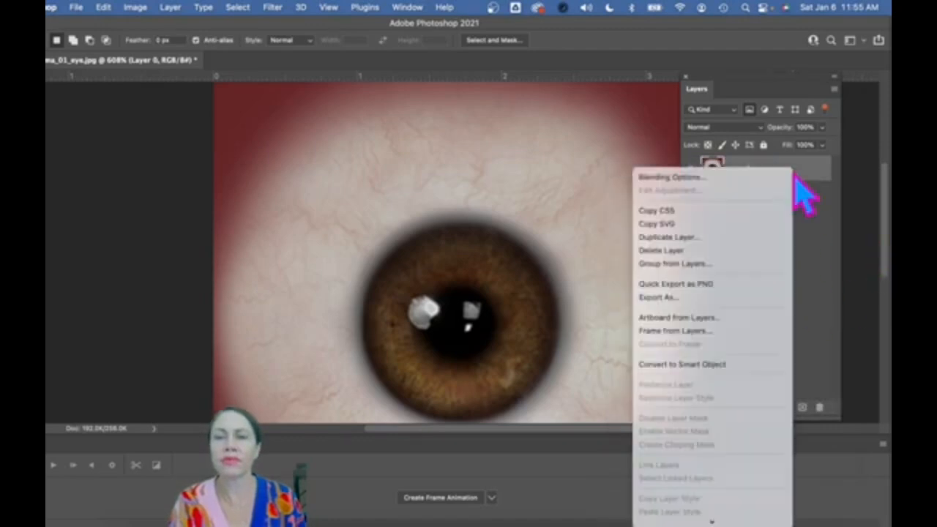
{"action": "left_click", "coordinate": [714, 238]}
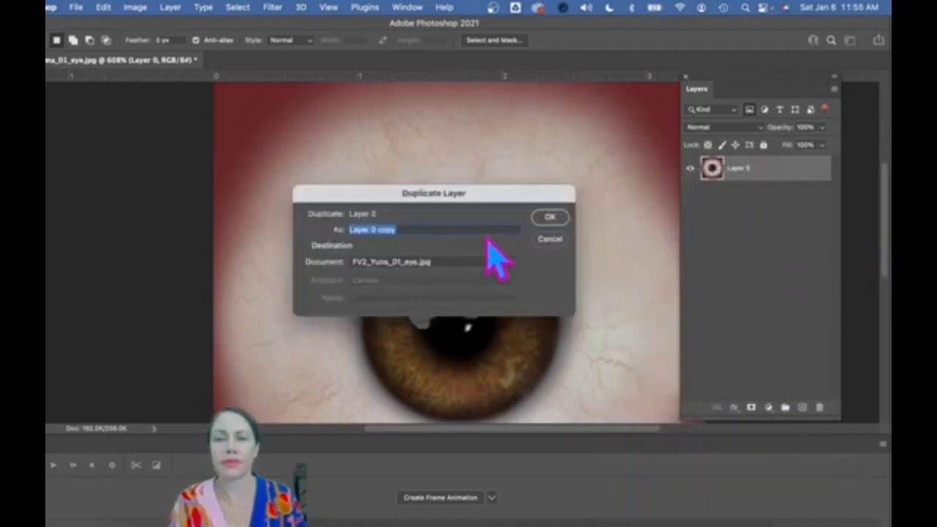
{"action": "left_click", "coordinate": [550, 218]}
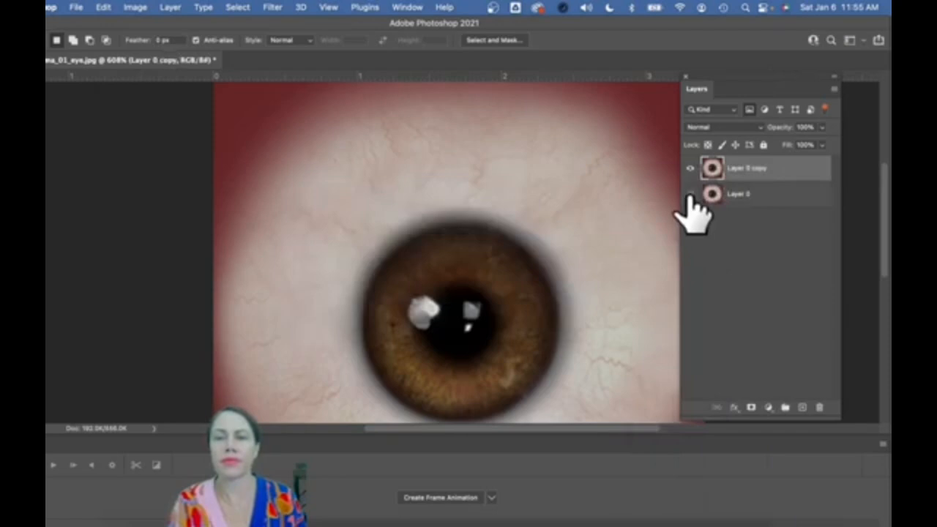
{"action": "left_click", "coordinate": [813, 196]}
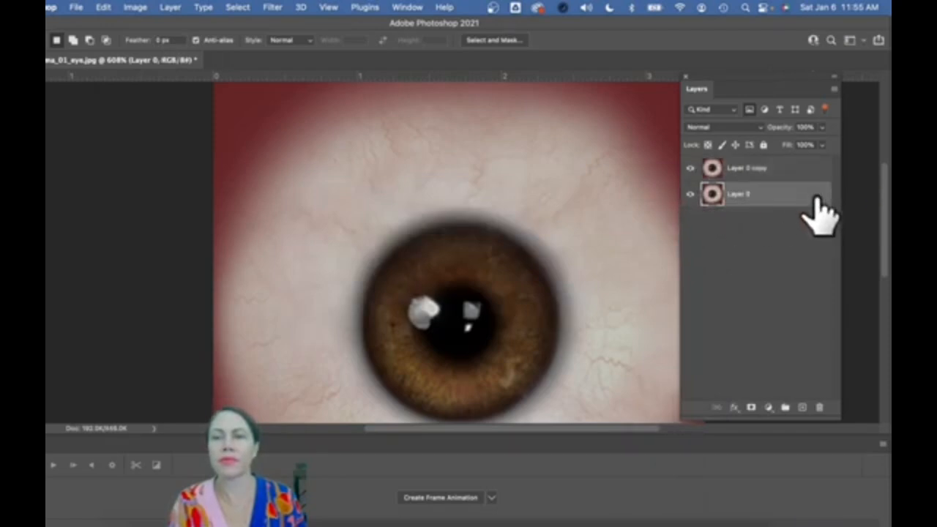
{"action": "right_click", "coordinate": [824, 217]}
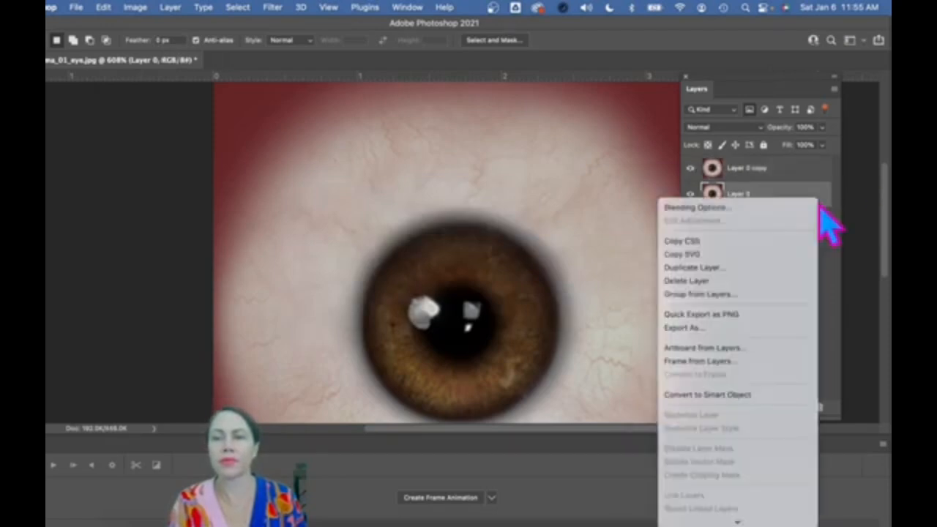
{"action": "left_click", "coordinate": [832, 271]}
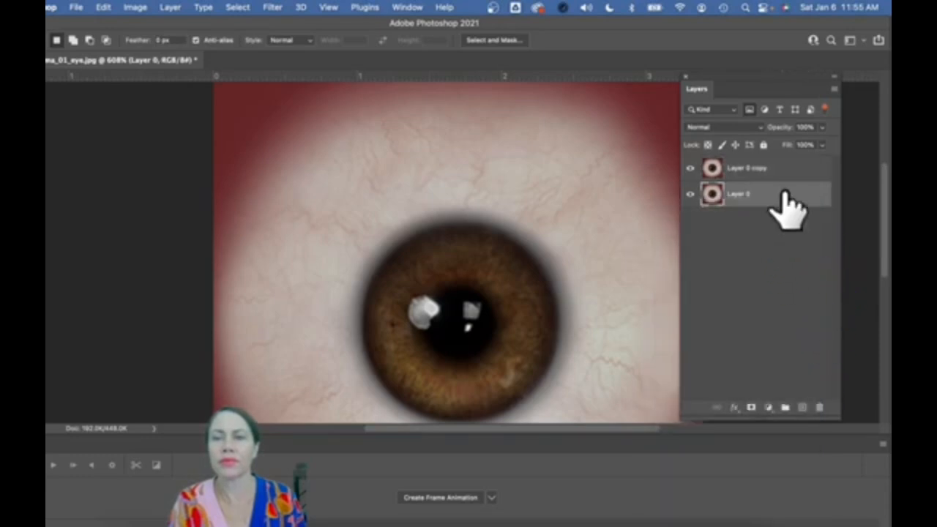
{"action": "right_click", "coordinate": [748, 194]}
{"action": "left_click", "coordinate": [769, 249]}
- Hide the original Layer 0 and make a circular selection around the iris on Layer 0 copy
{"action": "left_click", "coordinate": [689, 194]}
{"action": "left_click", "coordinate": [764, 170]}
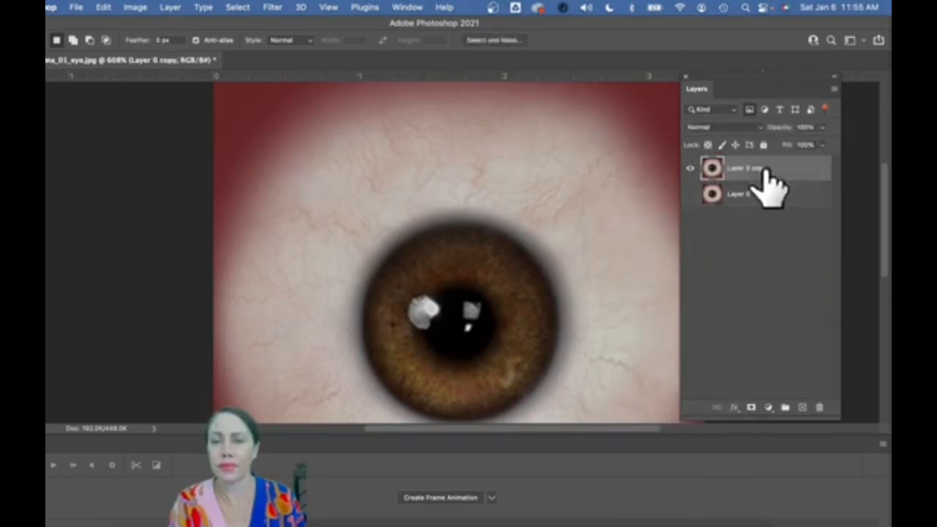
{"action": "left_click_drag", "start_coordinate": [363, 222], "coordinate": [561, 418]}
- Feather the iris selection with a radius of 5 pixels
{"action": "left_click", "coordinate": [272, 8]}
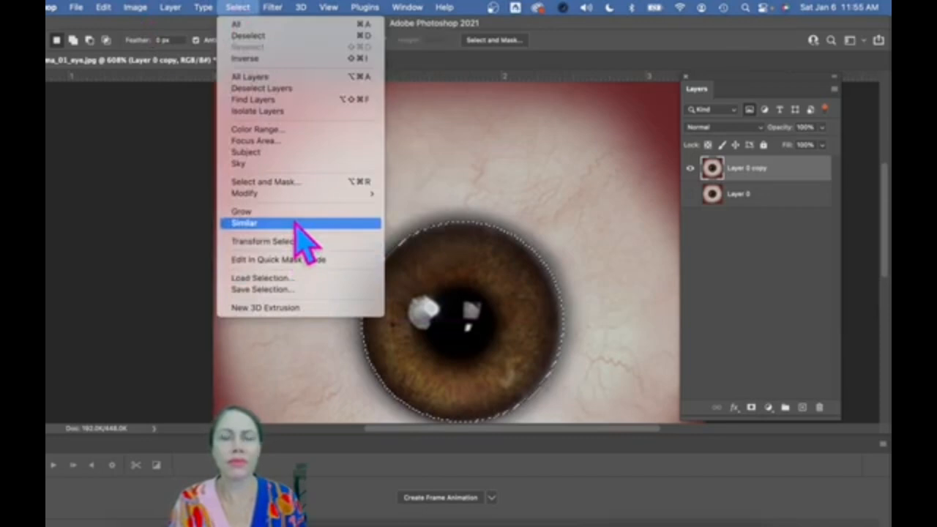
{"action": "mouse_move", "coordinate": [296, 195]}
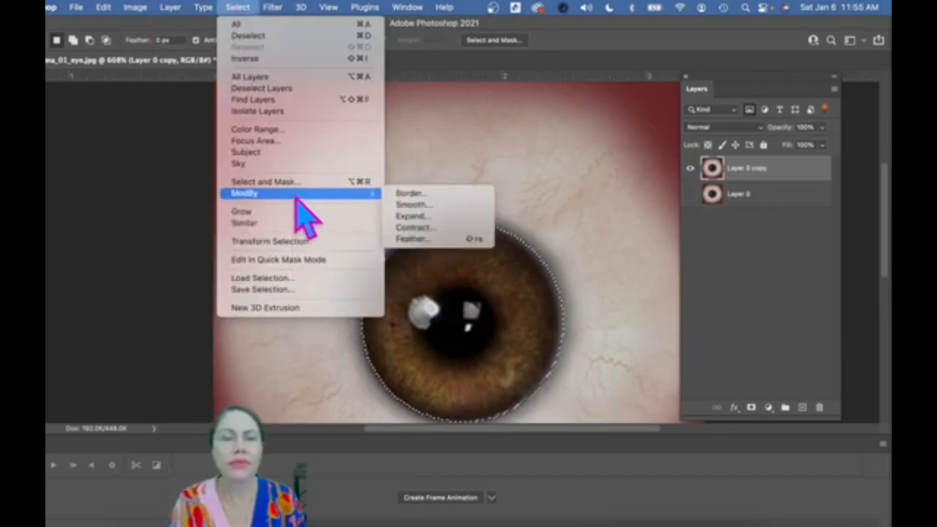
{"action": "left_click", "coordinate": [414, 242]}
{"action": "type", "text": "5"}
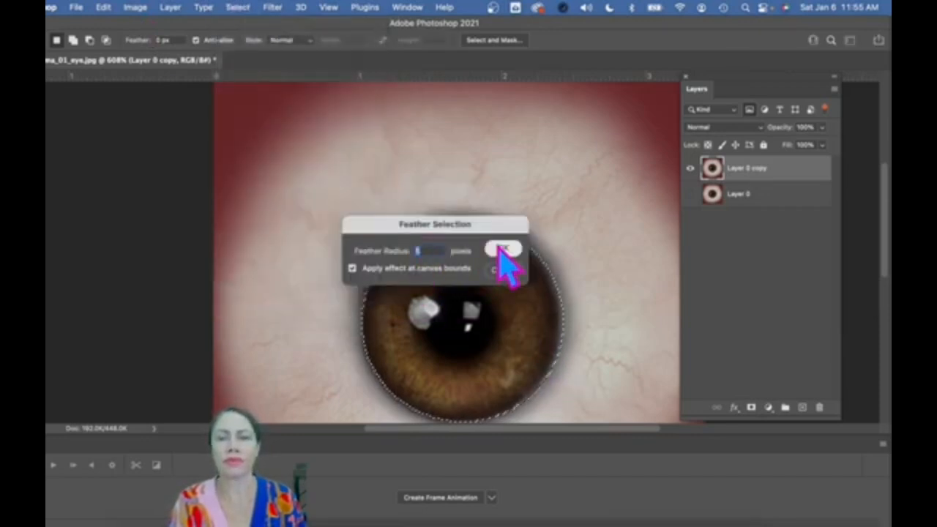
{"action": "left_click", "coordinate": [501, 249]}
- Start a Replace Color adjustment on the selected iris and sample its brown color at fuzziness 200
{"action": "left_click", "coordinate": [136, 9]}
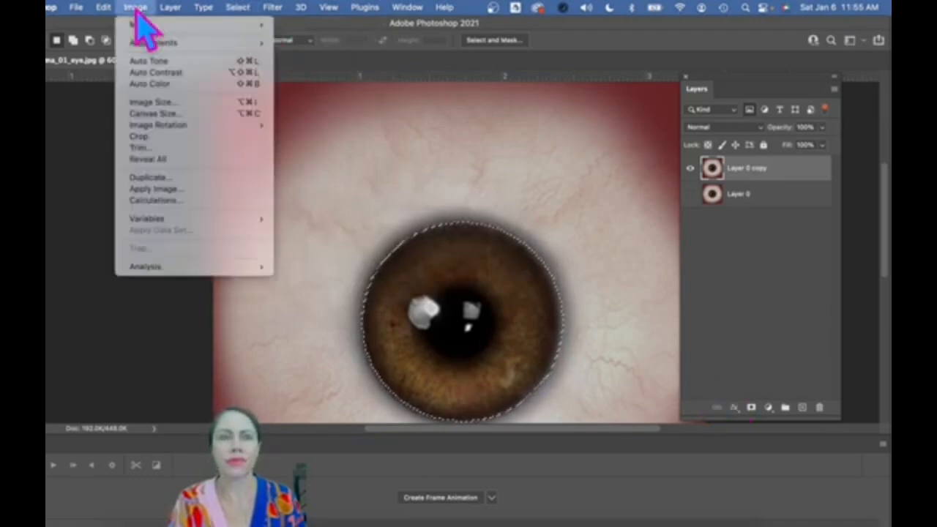
{"action": "mouse_move", "coordinate": [154, 44]}
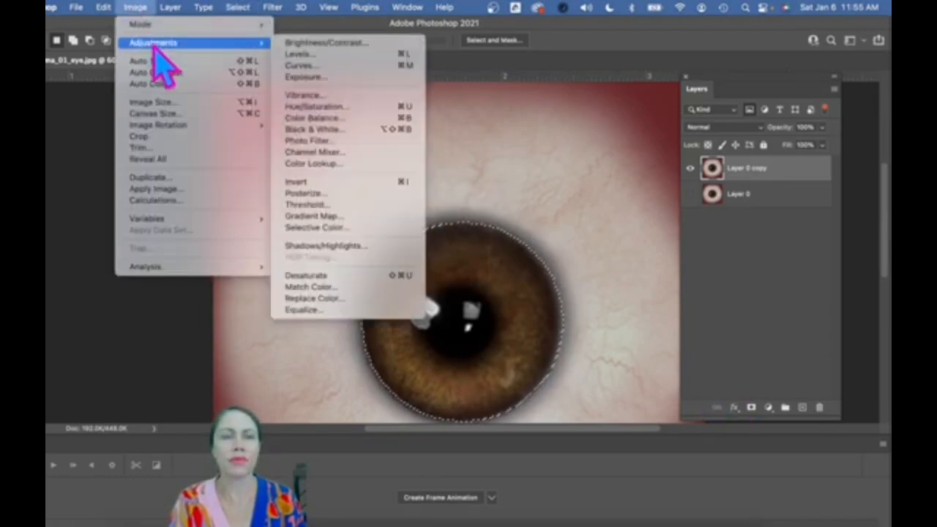
{"action": "left_click", "coordinate": [362, 299]}
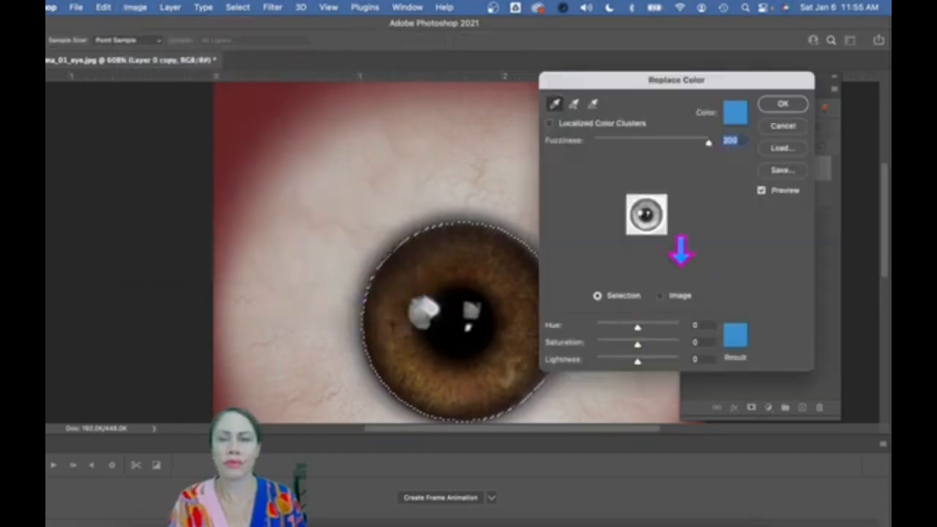
{"action": "left_click", "coordinate": [499, 269]}
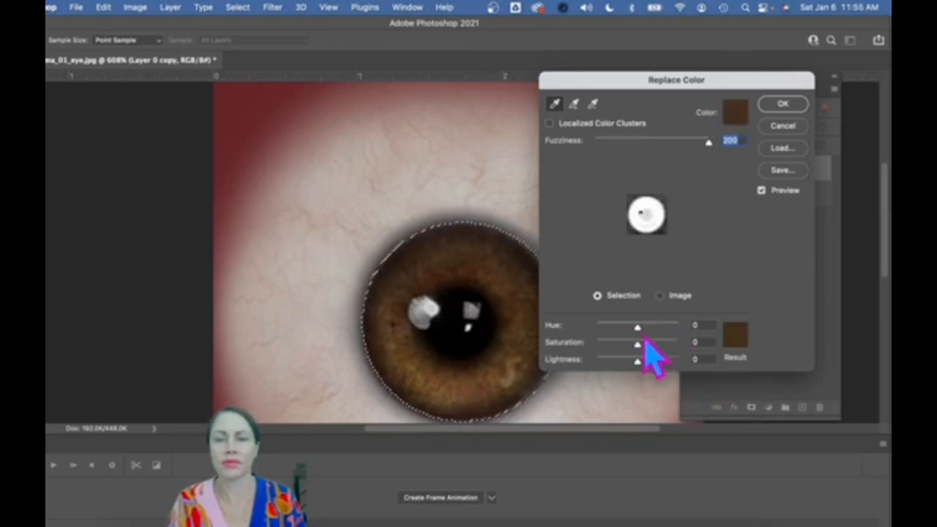
- Recolor the iris blue by setting hue to +164, saturation to +16 and lightness to +19, and apply the color replacement
{"action": "left_click_drag", "start_coordinate": [636, 344], "coordinate": [766, 350]}
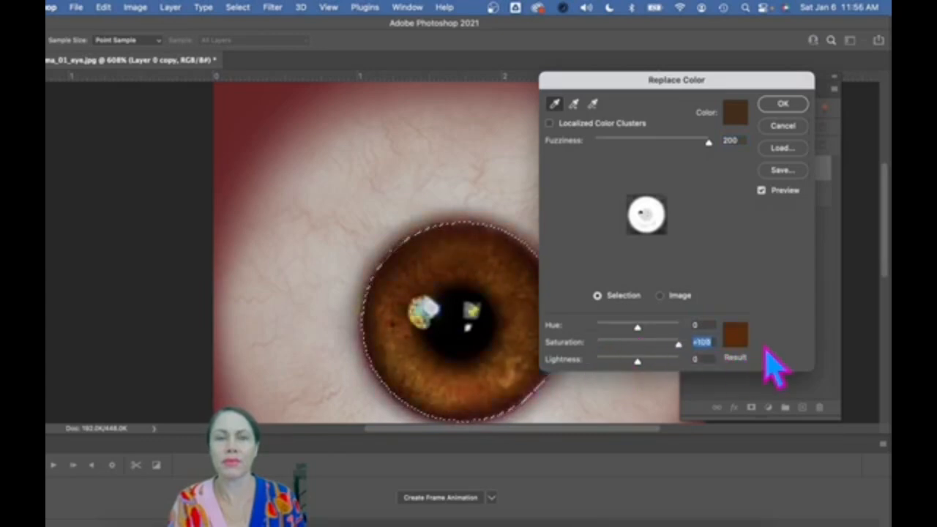
{"action": "left_click_drag", "start_coordinate": [638, 328], "coordinate": [719, 330]}
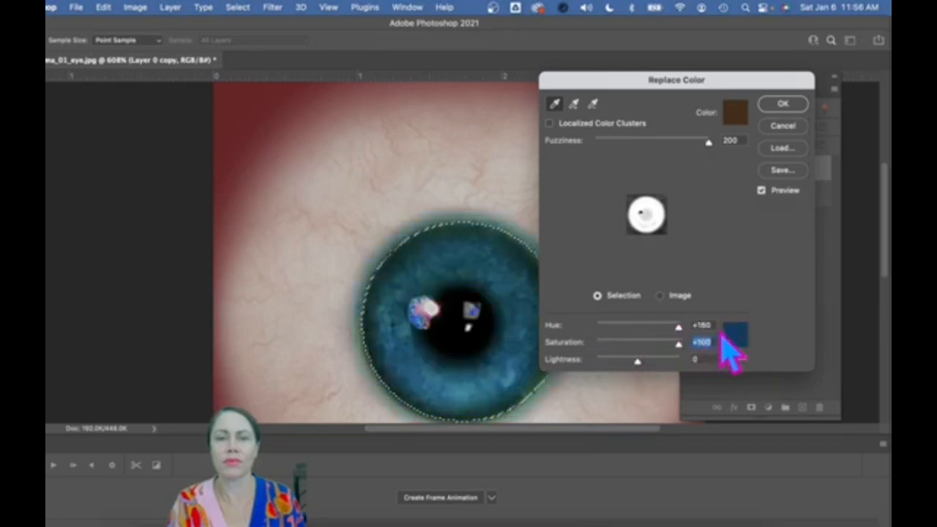
{"action": "mouse_move", "coordinate": [637, 362]}
{"action": "left_mouse_down"}
{"action": "mouse_move", "coordinate": [661, 361]}
{"action": "mouse_move", "coordinate": [642, 363]}
{"action": "left_mouse_up"}
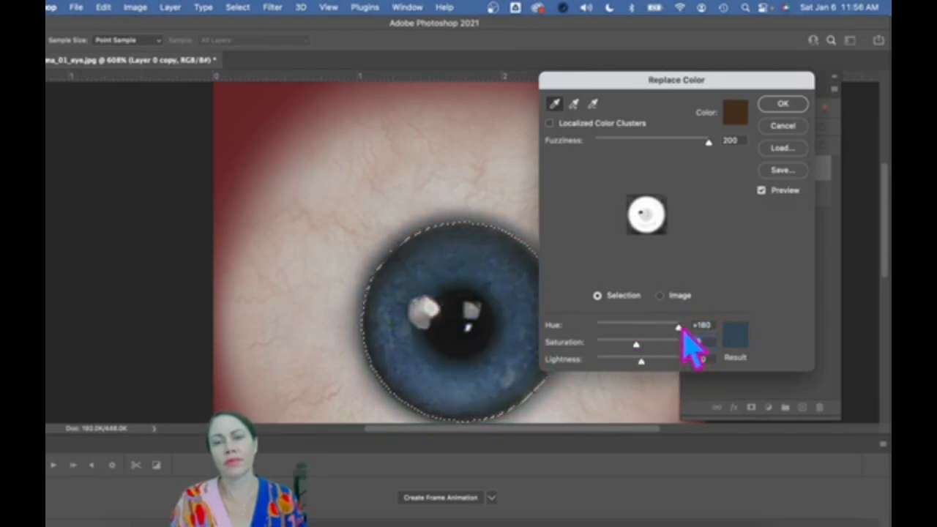
{"action": "left_click_drag", "start_coordinate": [641, 364], "coordinate": [645, 364]}
{"action": "left_click_drag", "start_coordinate": [677, 327], "coordinate": [668, 327]}
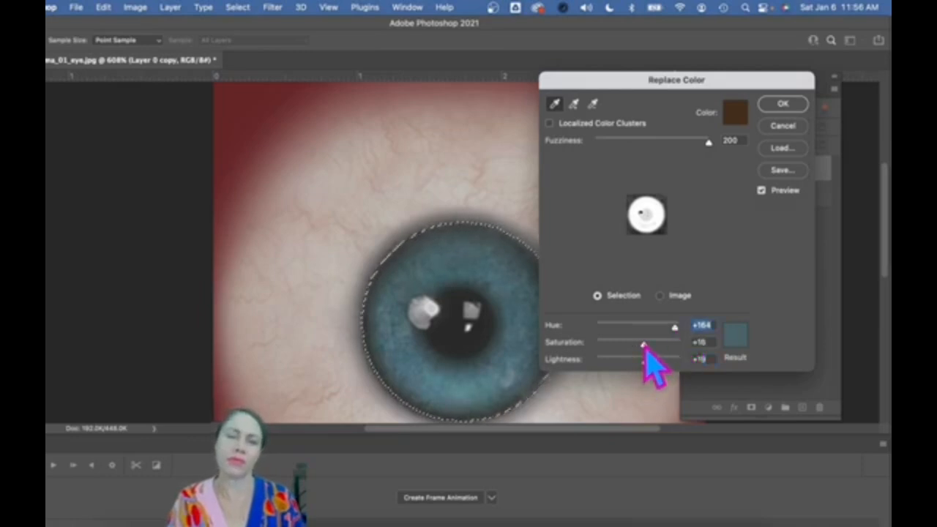
{"action": "left_click", "coordinate": [643, 344]}
{"action": "left_click", "coordinate": [774, 106]}
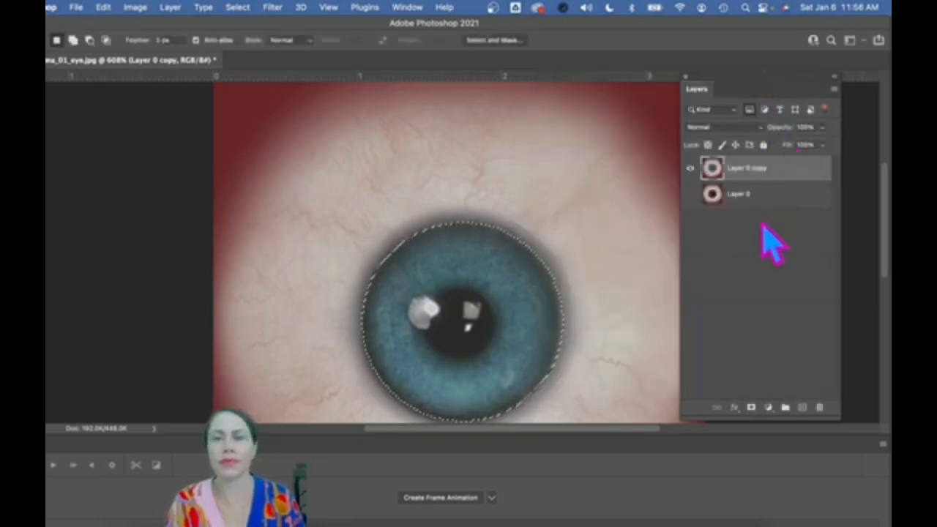
- Export the blue eye image as a PNG named FV2_Yuna_01_eyeBLUE.png into the 1159 folder
{"action": "left_click", "coordinate": [77, 8]}
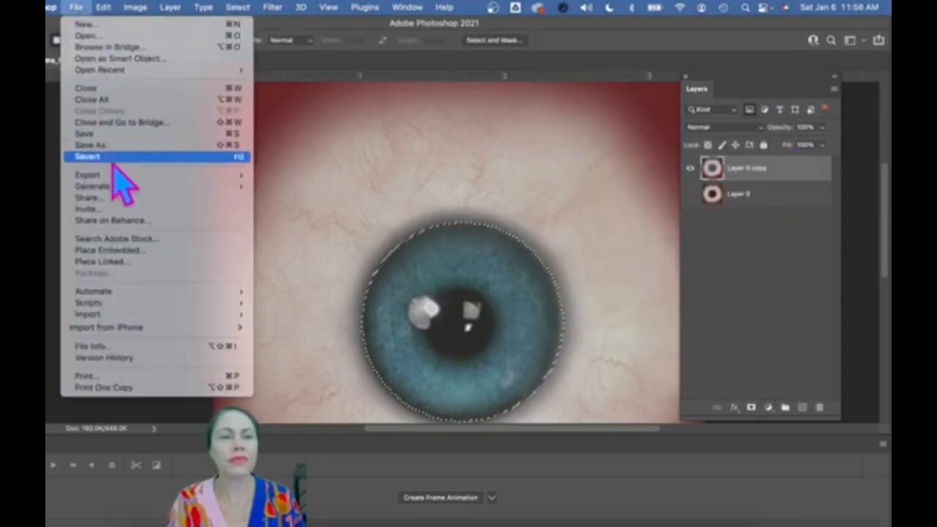
{"action": "mouse_move", "coordinate": [117, 175]}
{"action": "left_click", "coordinate": [301, 177]}
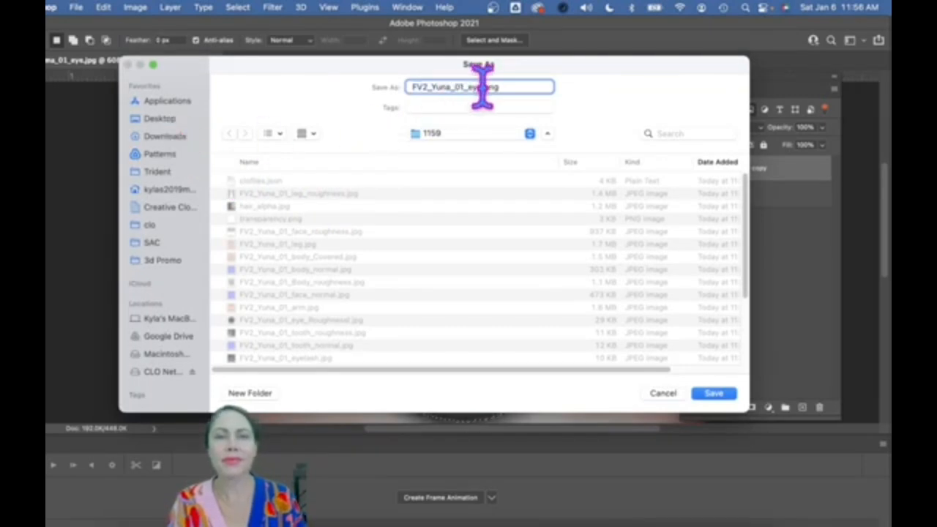
{"action": "type", "text": "l"}
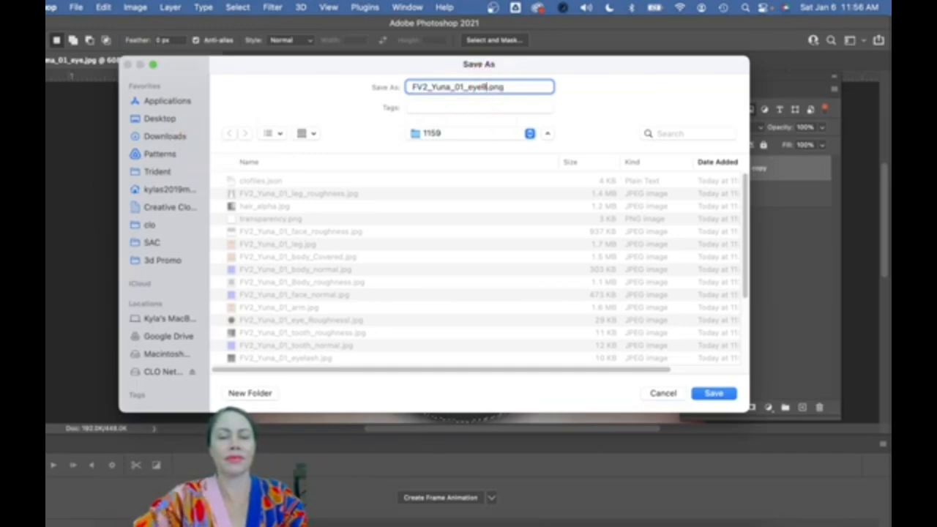
{"action": "type", "text": "UE"}
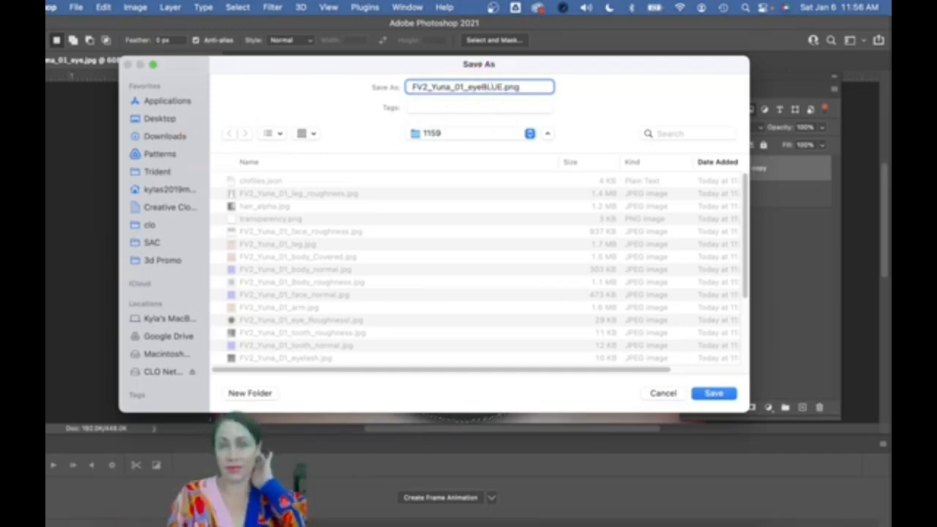
{"action": "left_click", "coordinate": [714, 395]}
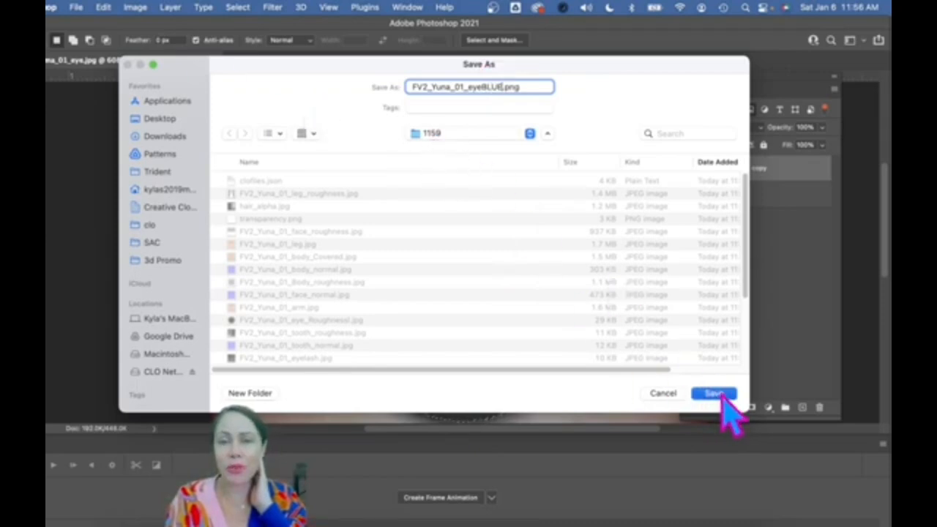
{"action": "left_click", "coordinate": [714, 394]}
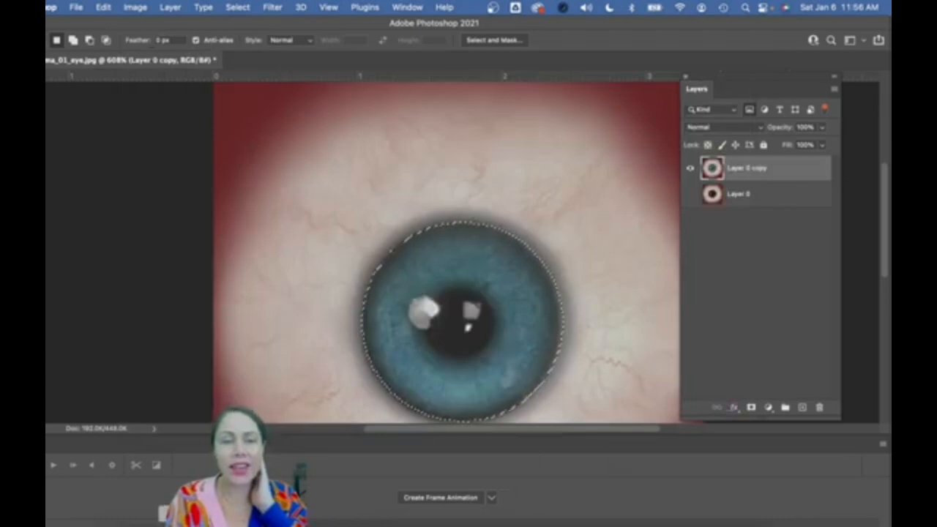
- Switch to CLO and replace the texture of the avatar's selected left eye with FV2_Yuna_01_eyeBLUE.png
{"action": "key", "text": "super+Tab"}
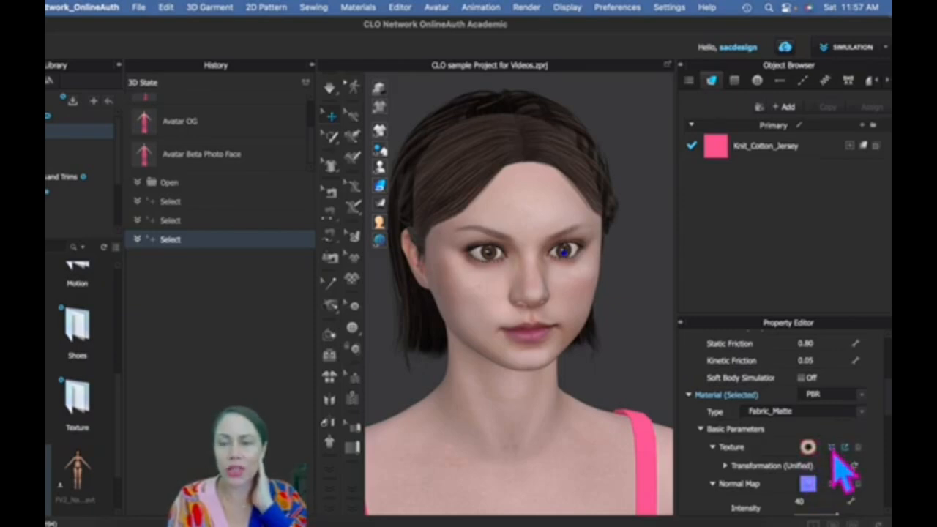
{"action": "left_click", "coordinate": [831, 447]}
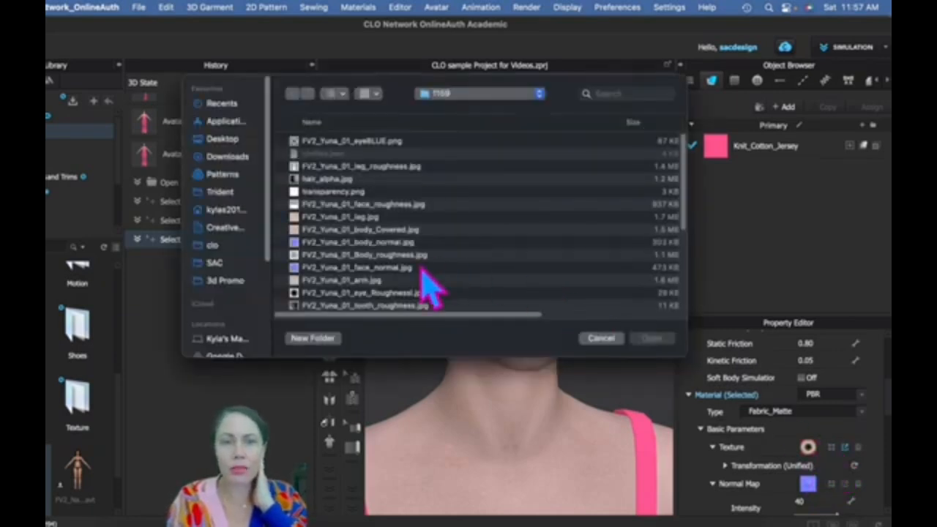
{"action": "scroll", "coordinate": [444, 276], "scroll_direction": "down", "scroll_amount": 10}
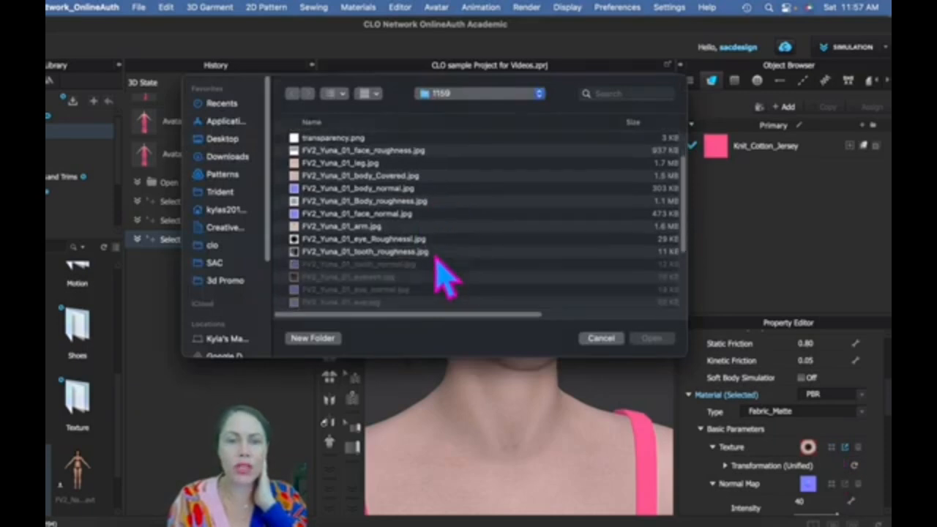
{"action": "scroll", "coordinate": [447, 277], "scroll_direction": "up", "scroll_amount": 10}
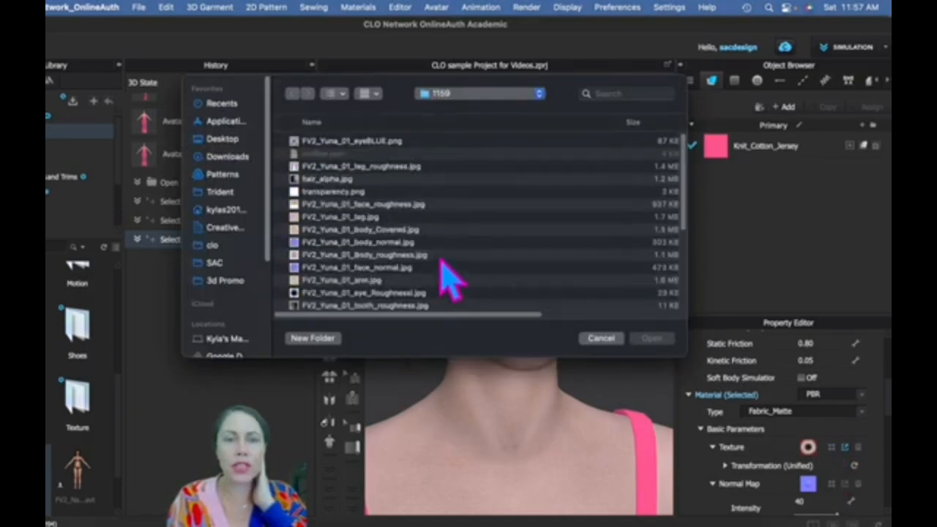
{"action": "left_click", "coordinate": [373, 142]}
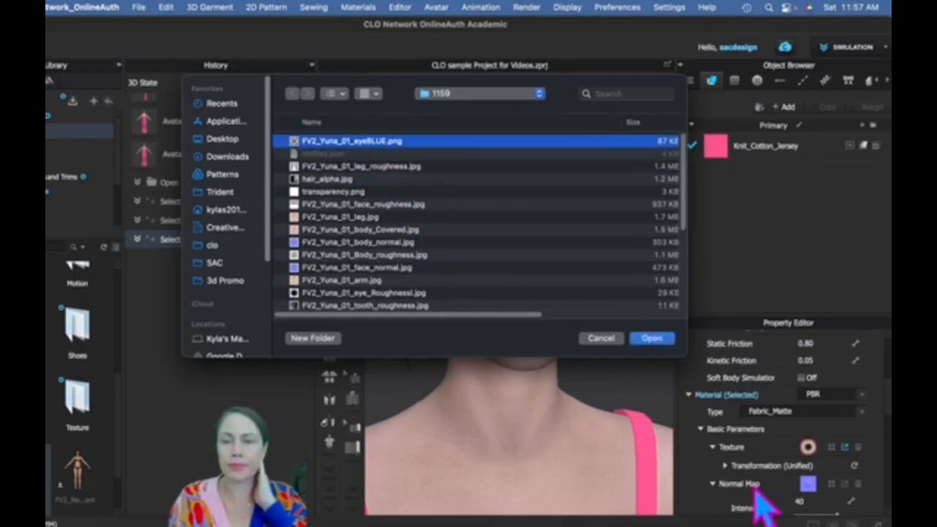
{"action": "left_click", "coordinate": [652, 339]}
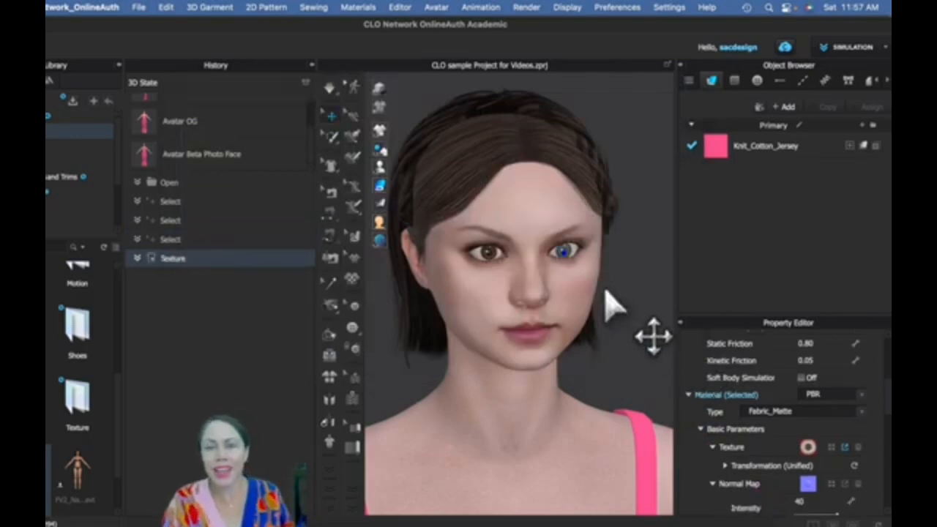
{"action": "left_click", "coordinate": [599, 259]}
- Select the avatar's remaining brown right eye and replace its texture with FV2_Yuna_01_eyeBLUE.png
{"action": "scroll", "coordinate": [556, 256], "scroll_direction": "up", "scroll_amount": 5}
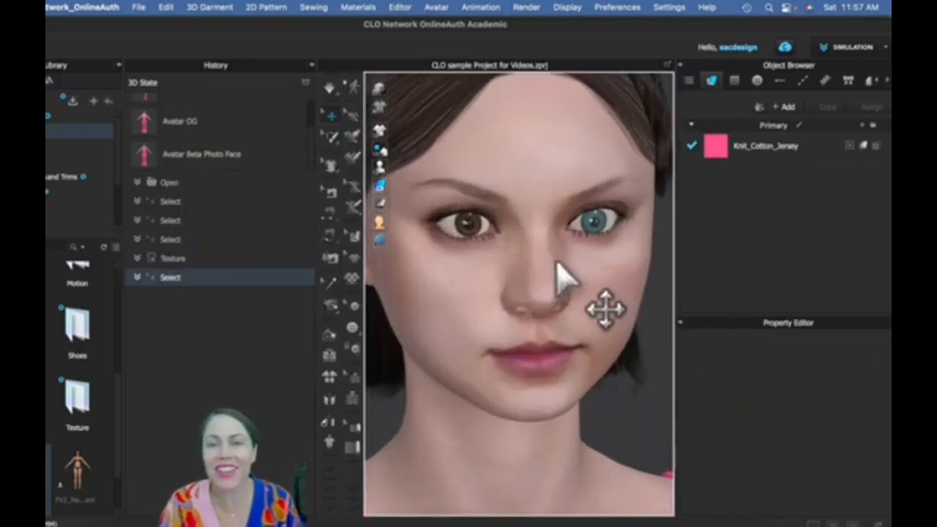
{"action": "scroll", "coordinate": [577, 284], "scroll_direction": "down", "scroll_amount": 2}
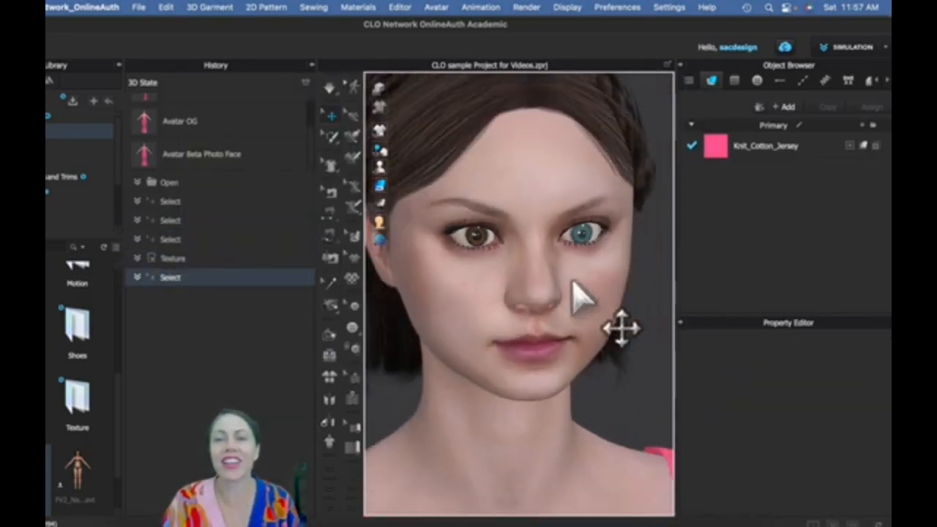
{"action": "scroll", "coordinate": [567, 322], "scroll_direction": "down", "scroll_amount": 5}
{"action": "scroll", "coordinate": [556, 353], "scroll_direction": "up", "scroll_amount": 5}
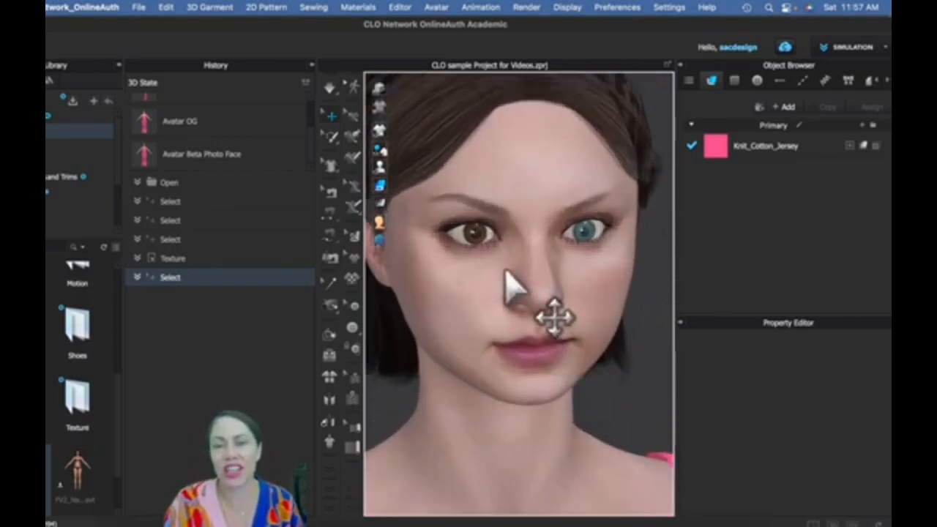
{"action": "left_click", "coordinate": [480, 240]}
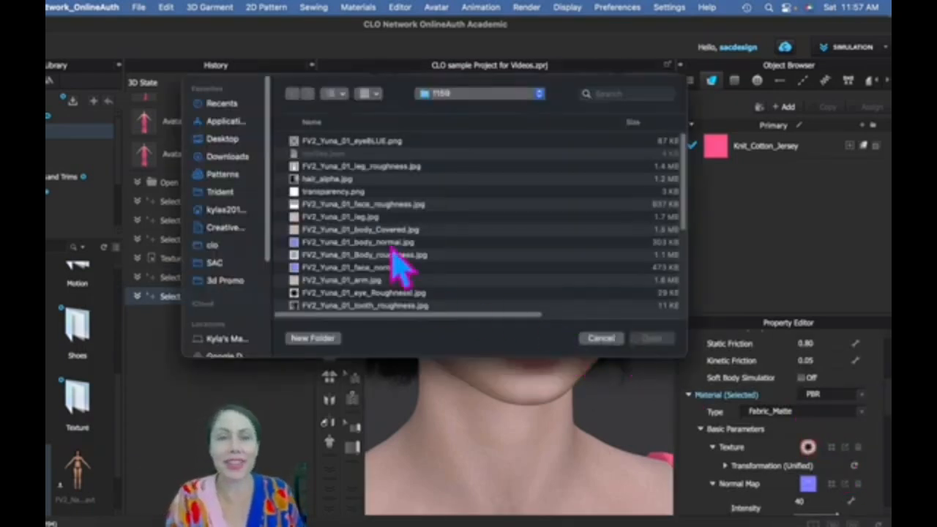
{"action": "left_click", "coordinate": [351, 141]}
{"action": "left_click", "coordinate": [652, 338]}
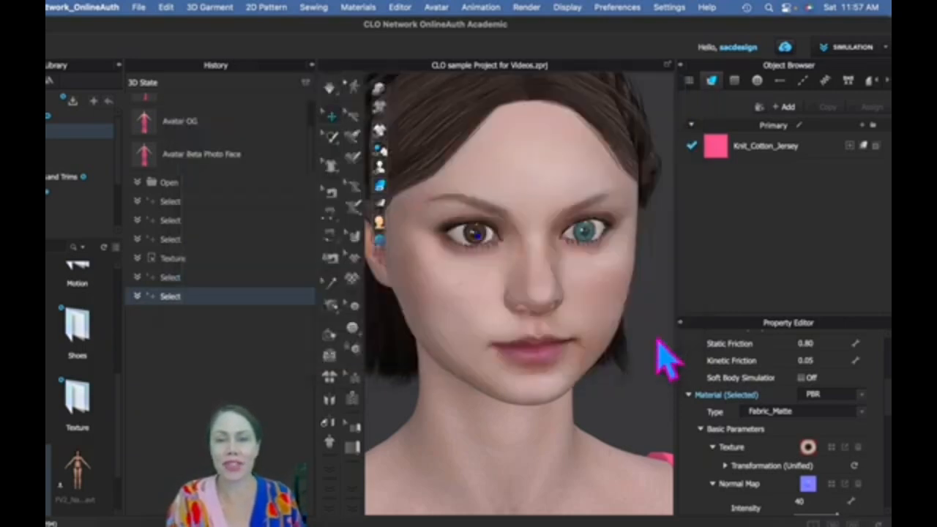
{"action": "scroll", "coordinate": [567, 414], "scroll_direction": "down", "scroll_amount": 10}
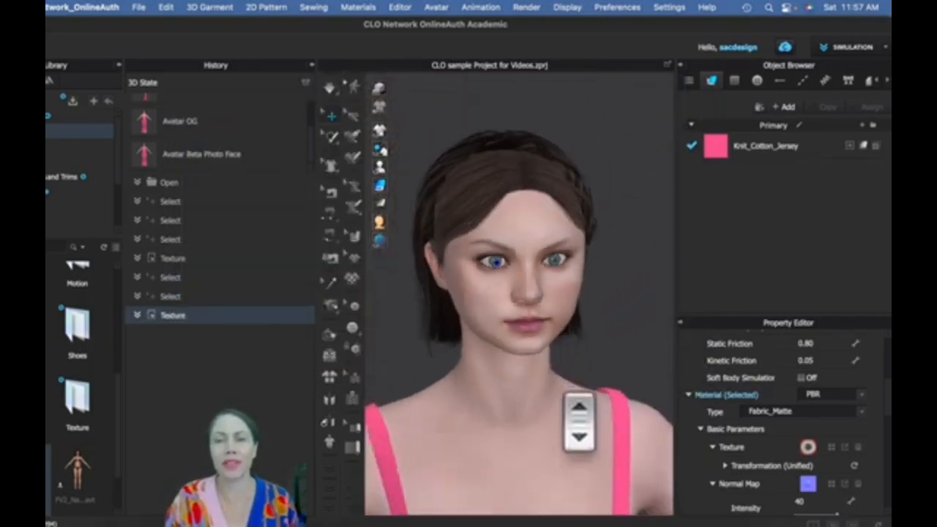
{"action": "left_click", "coordinate": [556, 325]}
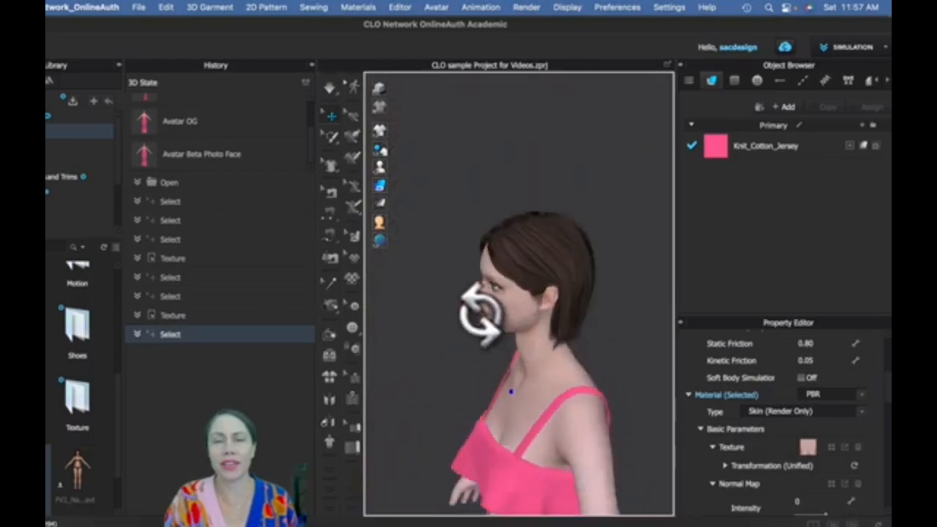